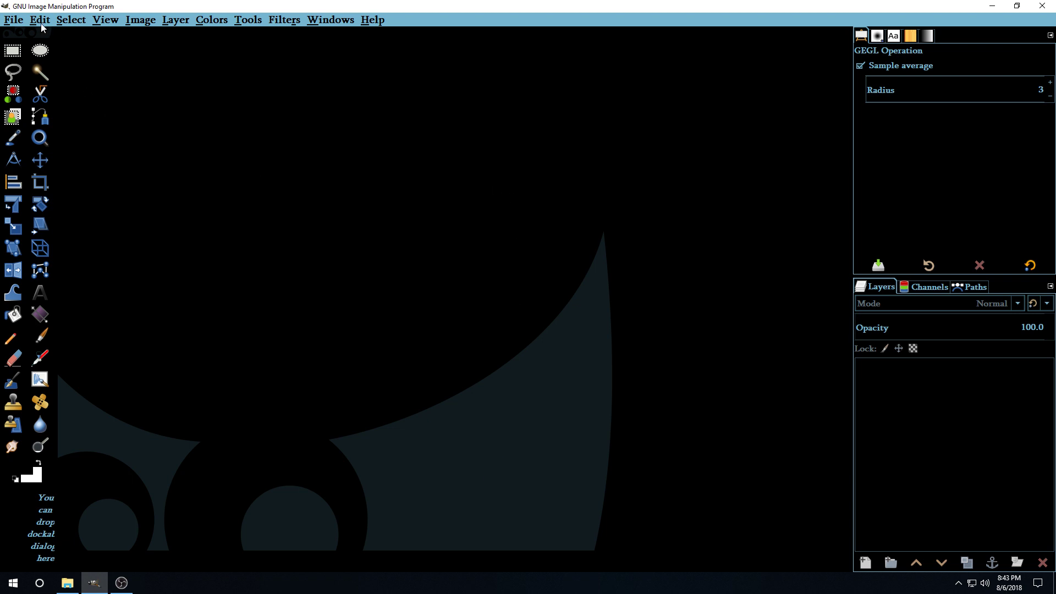
- Create a new blank image of 1920 × 1080 px
click(19, 22)
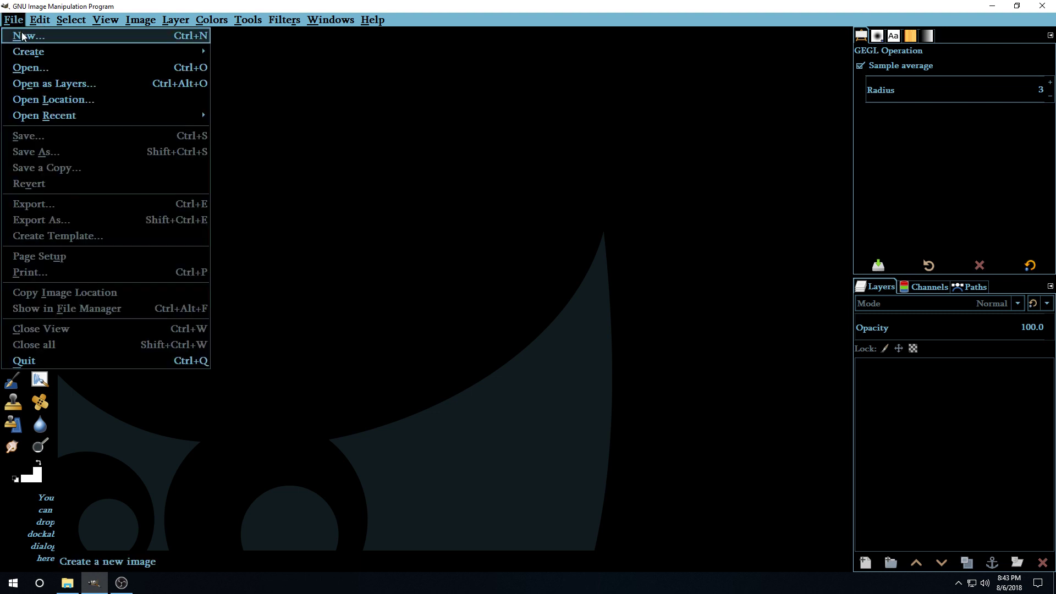
click(23, 34)
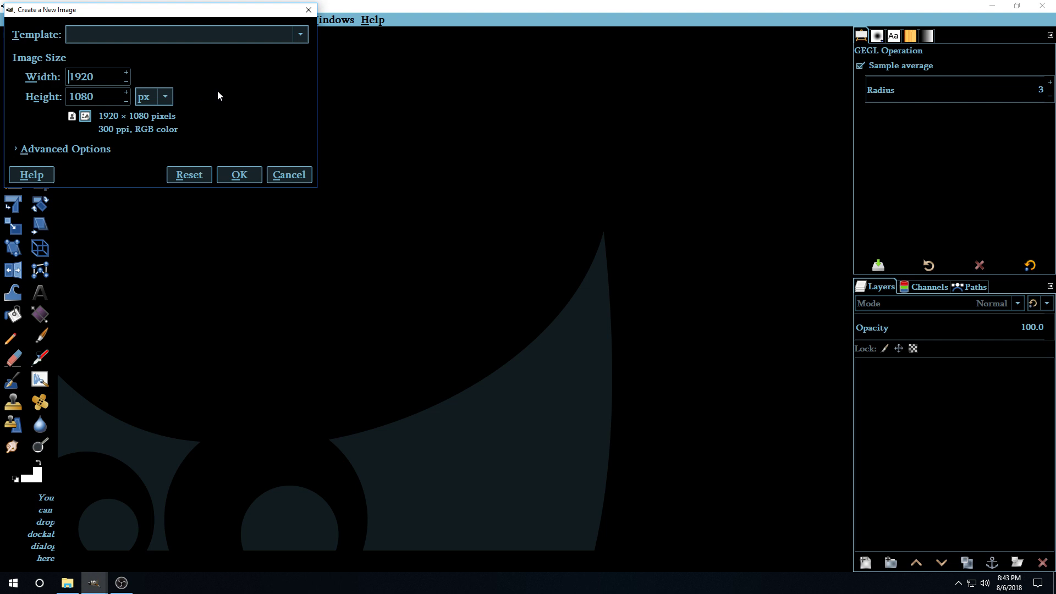
click(239, 175)
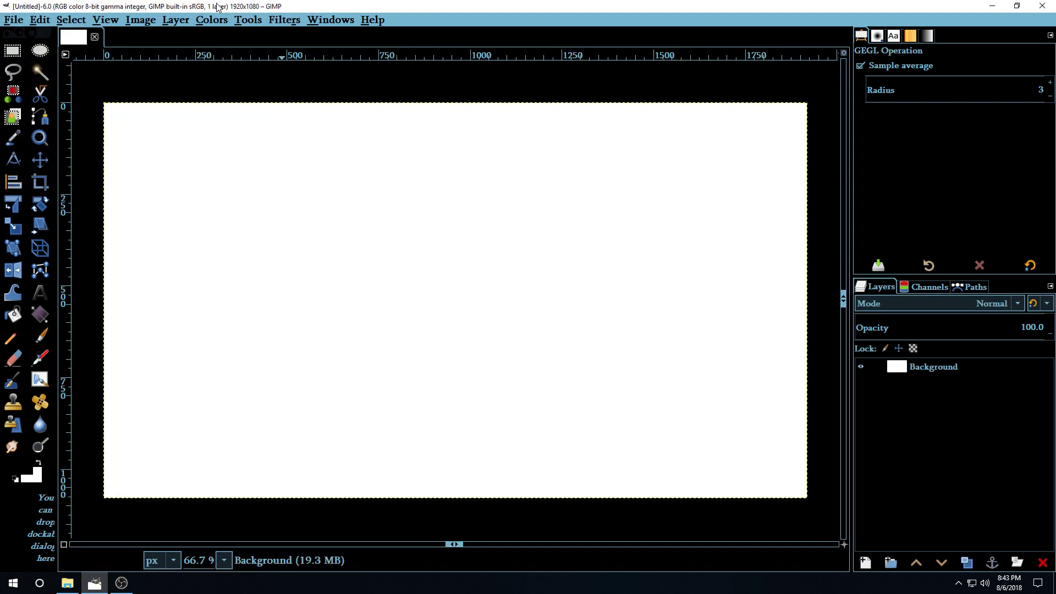
- Start the Solid Noise render filter on the Background layer and set its X Size to 15
click(293, 22)
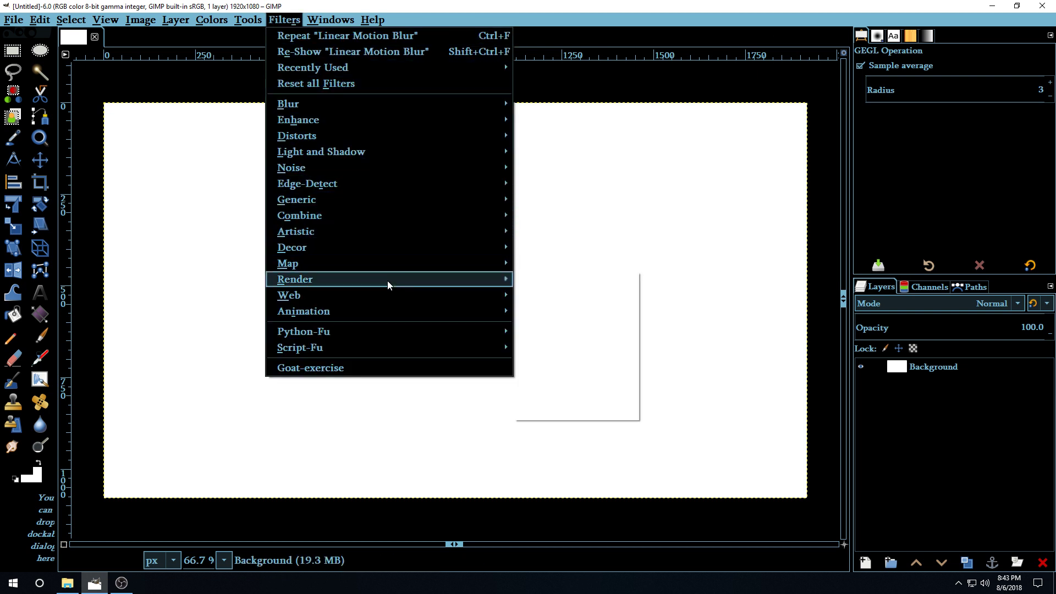
mouse_move(401, 286)
mouse_move(559, 298)
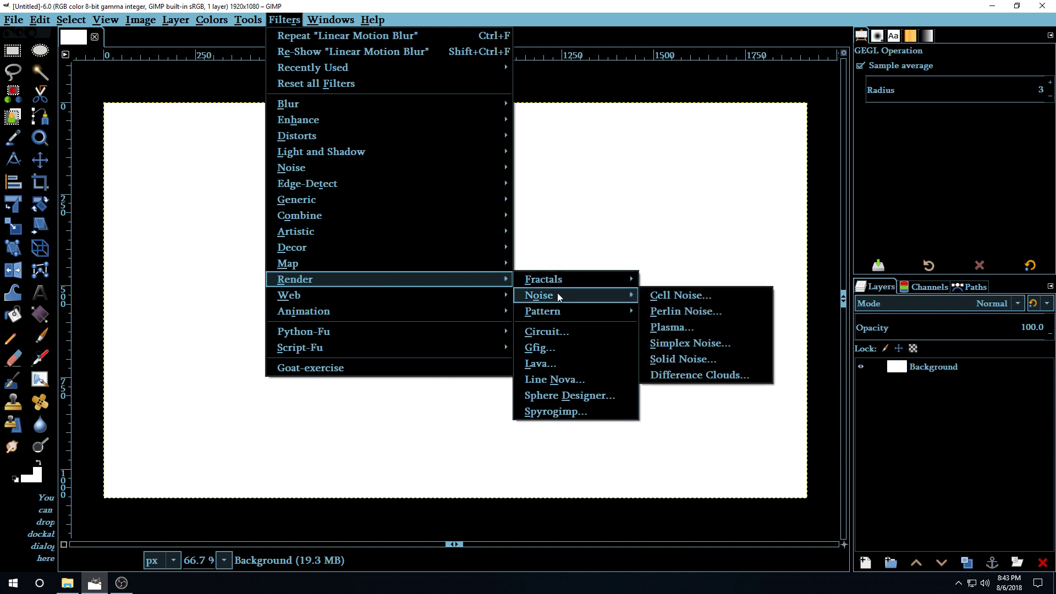
click(721, 360)
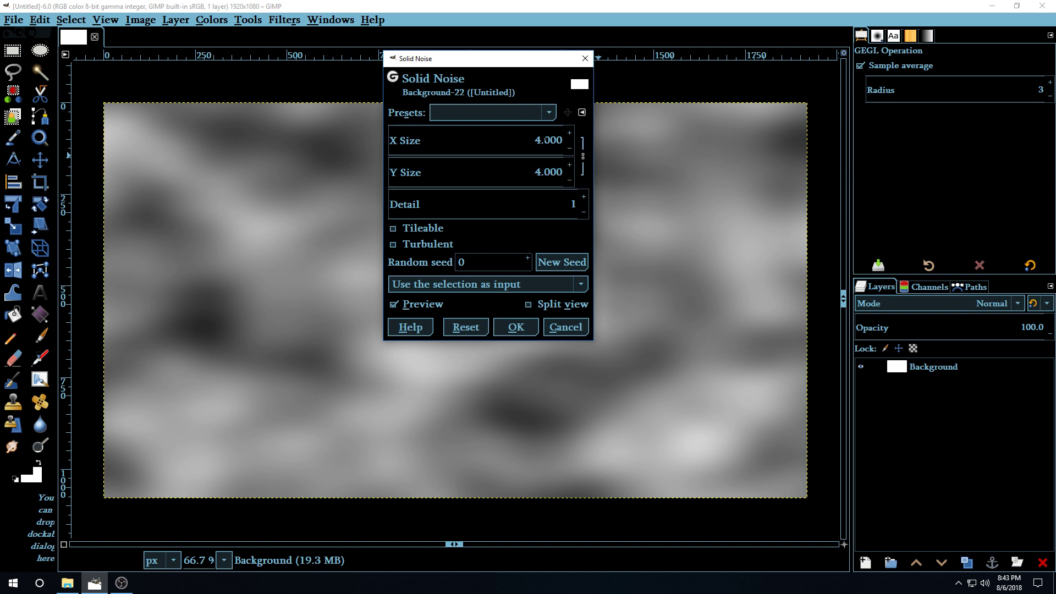
click(410, 141)
key(Delete)
key(Delete)
key(Delete)
key(Delete)
key(Delete)
text(15)
key(Return)
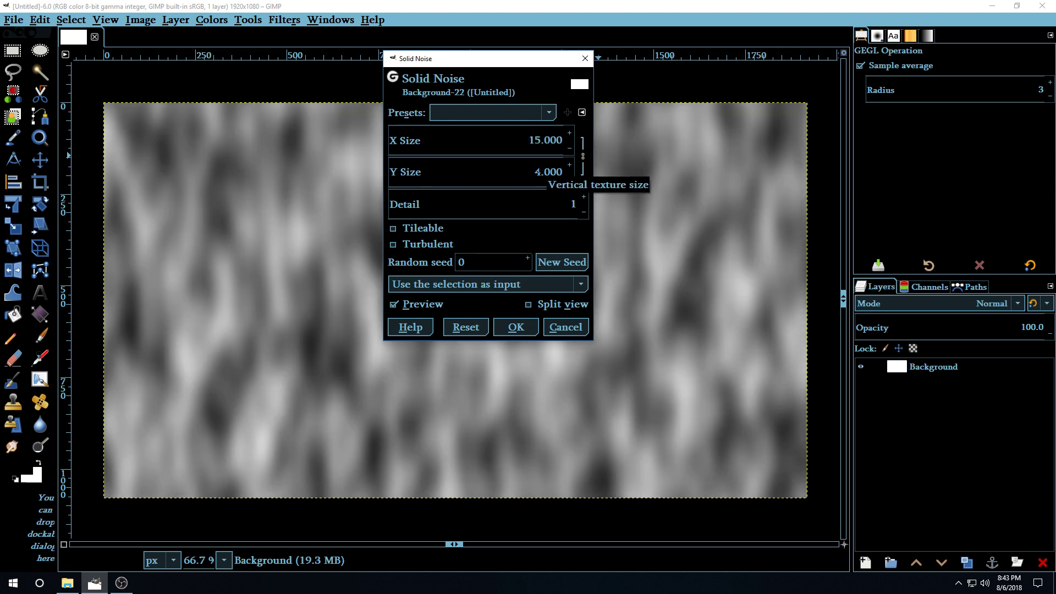
- Set the Y Size of the solid noise to 1.5
click(533, 173)
key(Delete)
key(Delete)
key(Delete)
key(Delete)
key(Delete)
text(1)
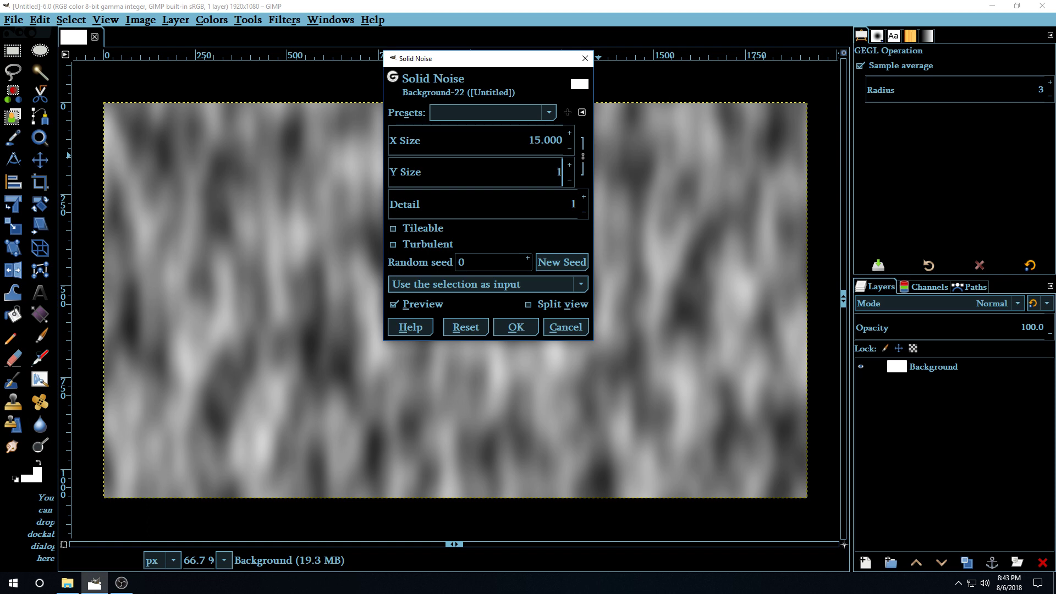
text(.5)
key(Return)
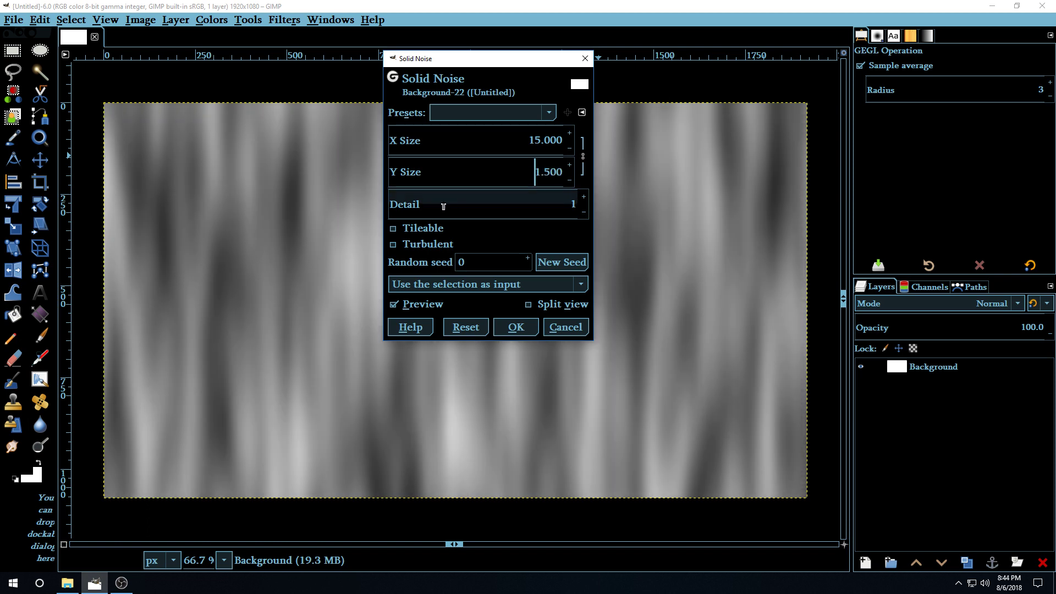
- Set the noise Detail to 15 and apply the Solid Noise filter
click(392, 196)
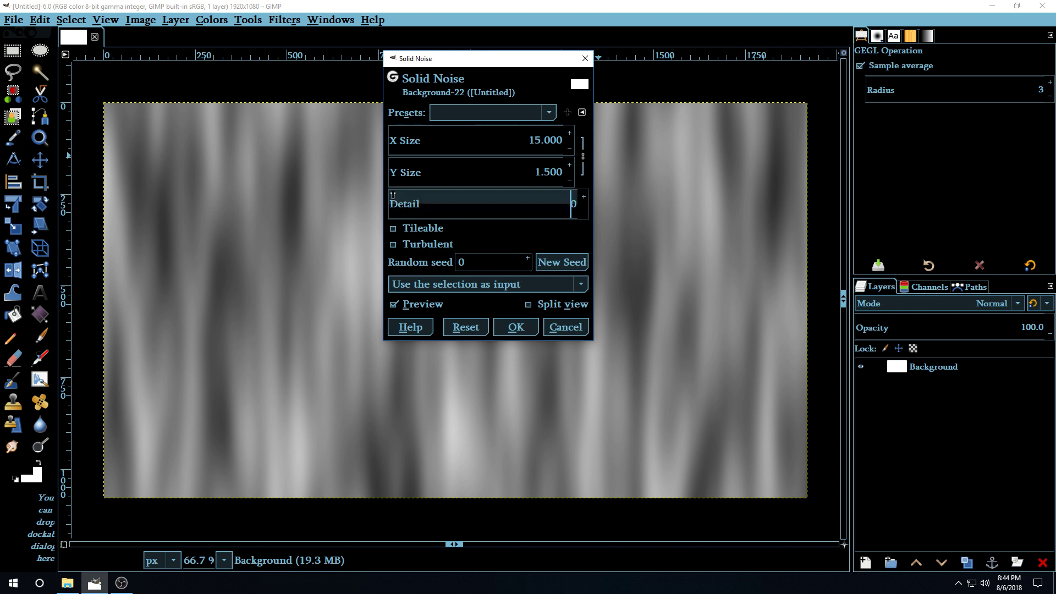
text(15)
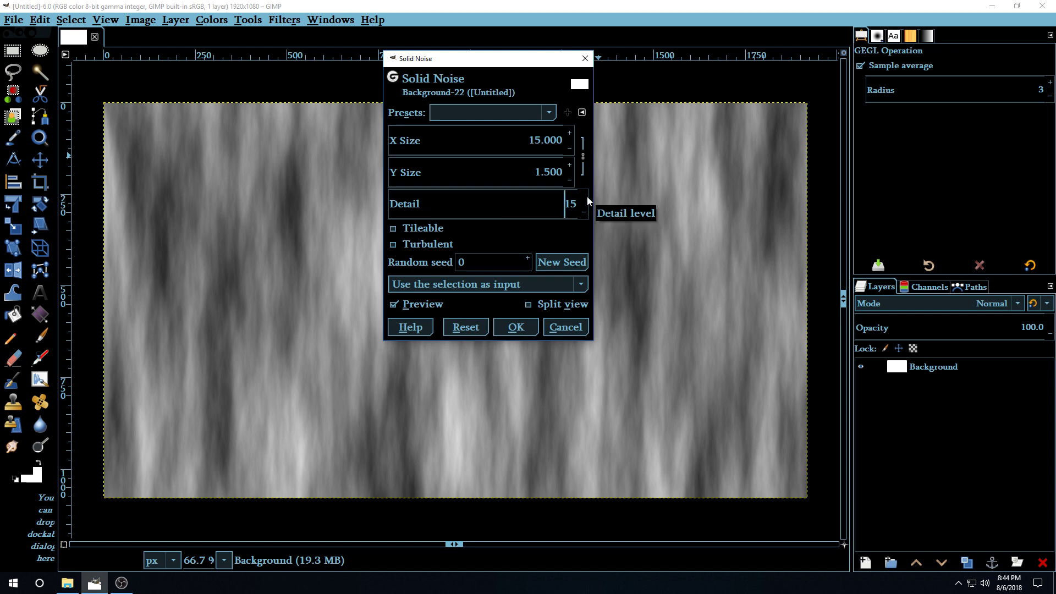
click(519, 327)
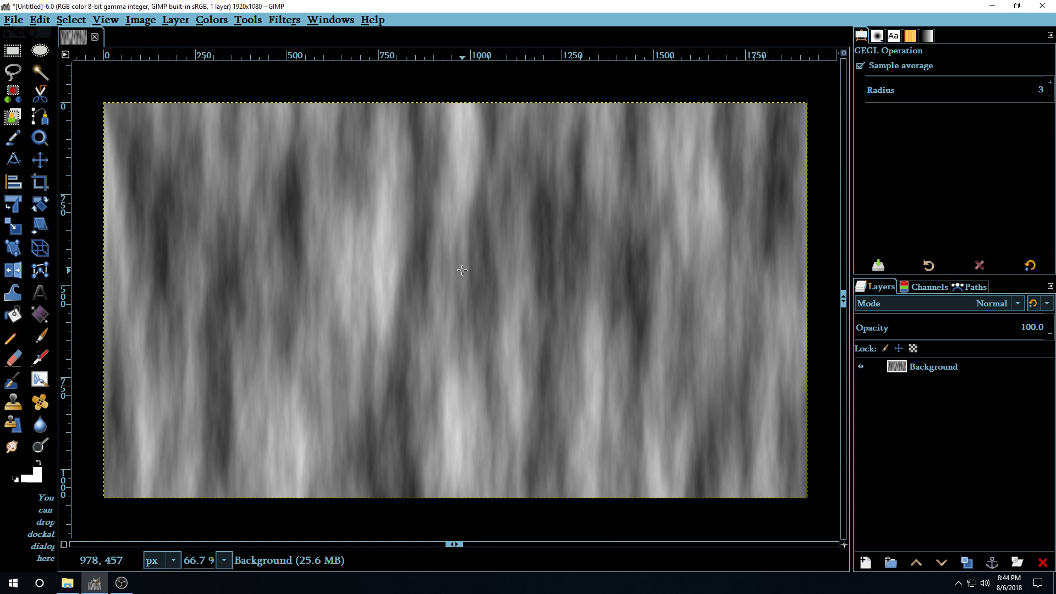
- Start a Linear Motion Blur on the noise texture and set its angle to 90
click(282, 20)
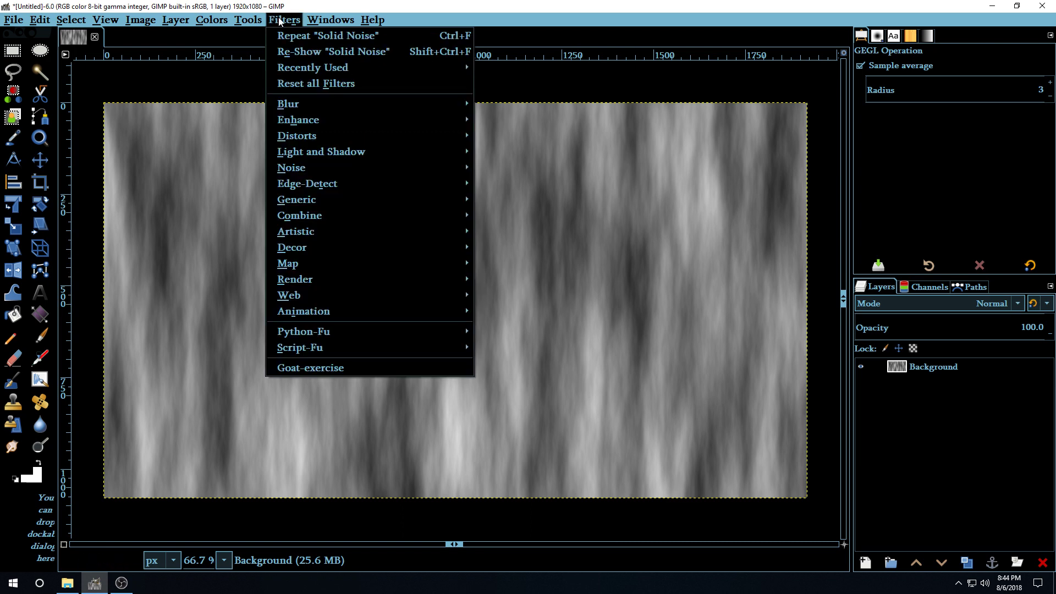
mouse_move(316, 105)
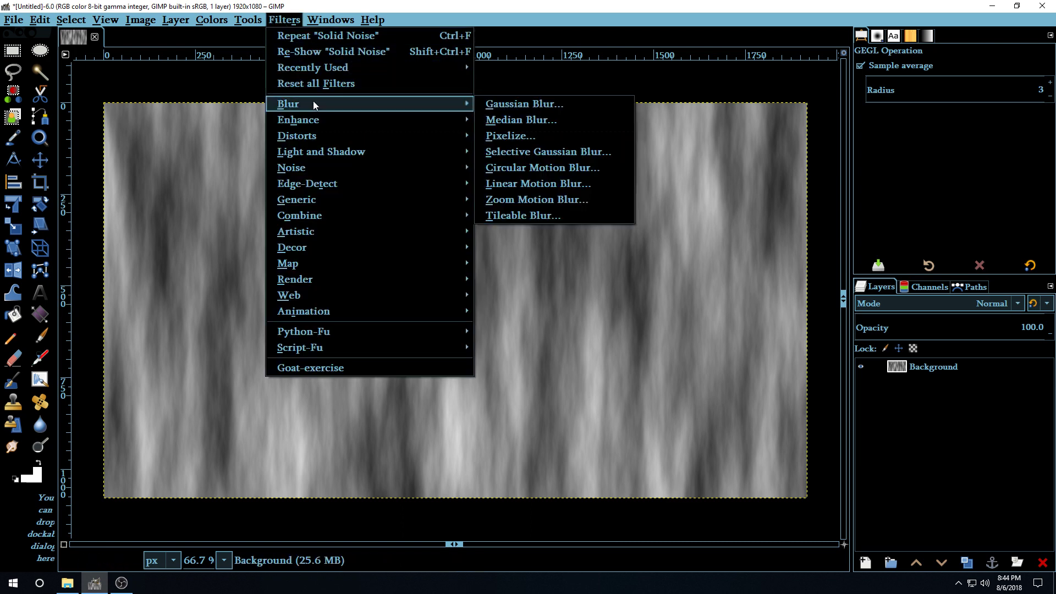
click(609, 184)
drag(508, 62, 468, 83)
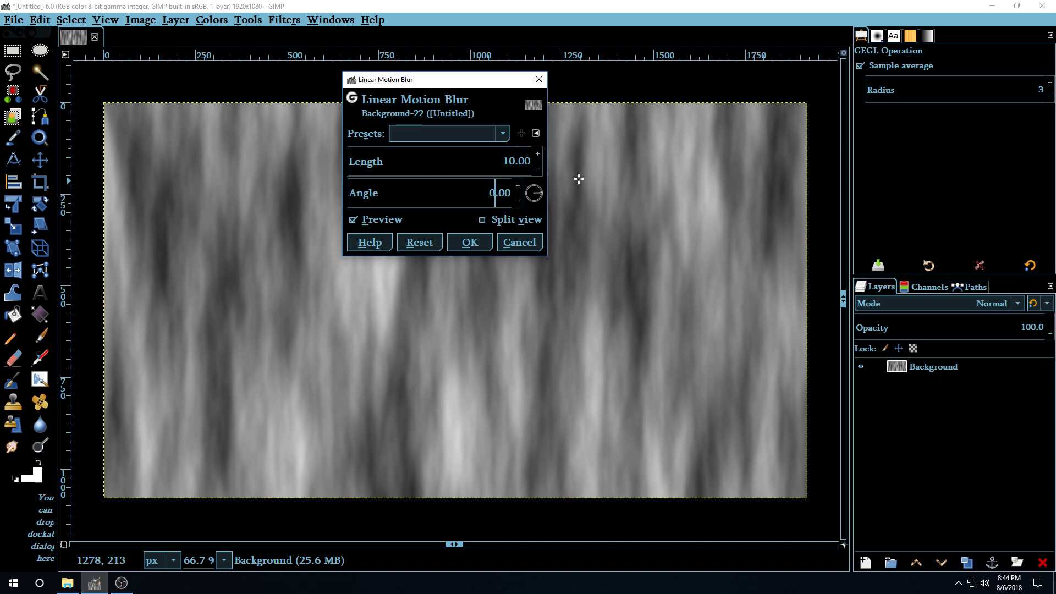
key(BackSpace)
key(BackSpace)
key(BackSpace)
key(BackSpace)
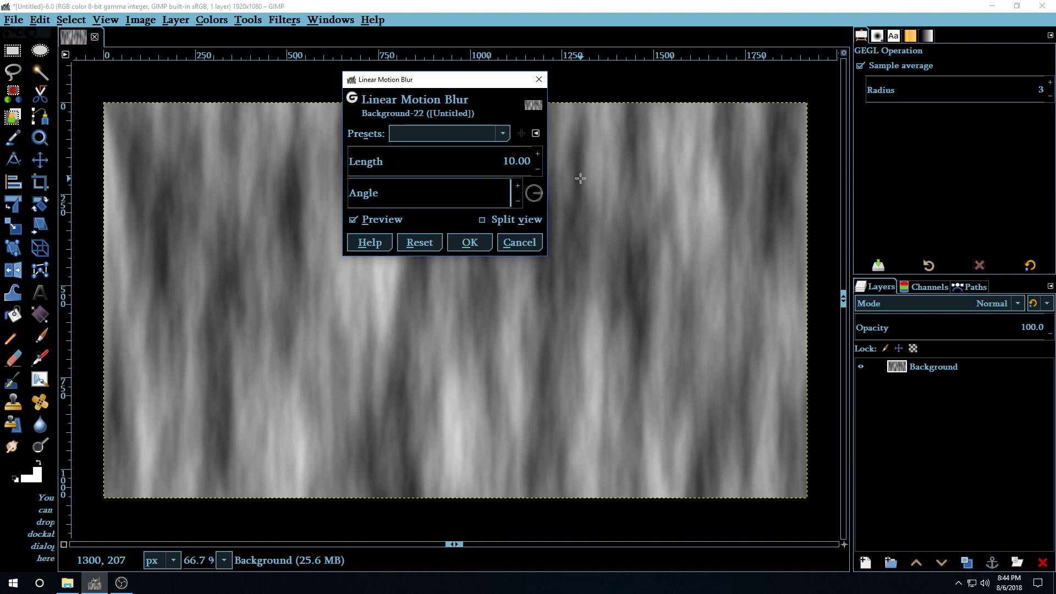
text(90)
key(Return)
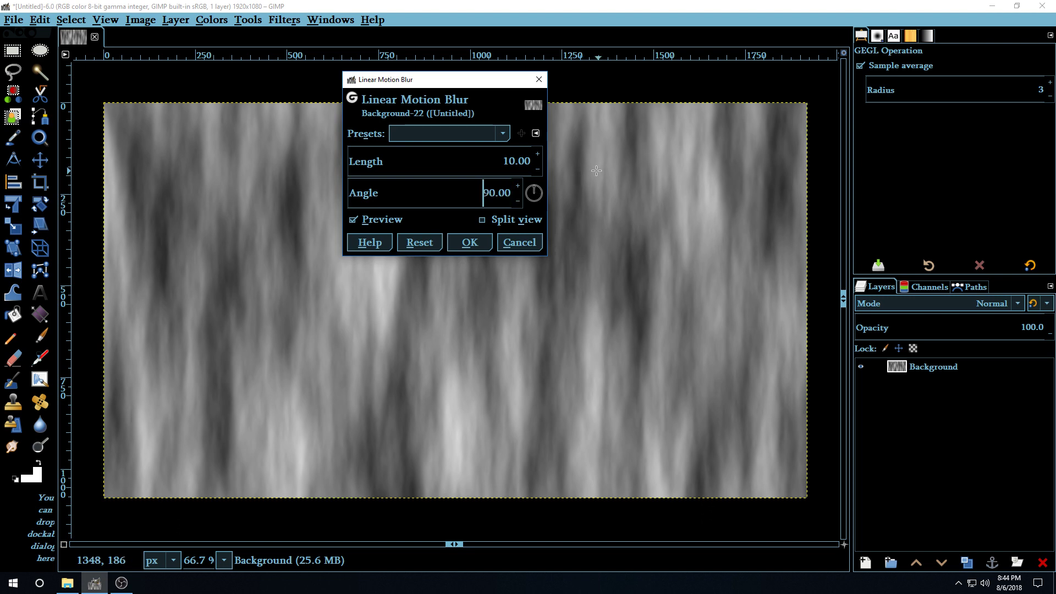
- Set the motion blur length to 245 and apply the blur
click(502, 160)
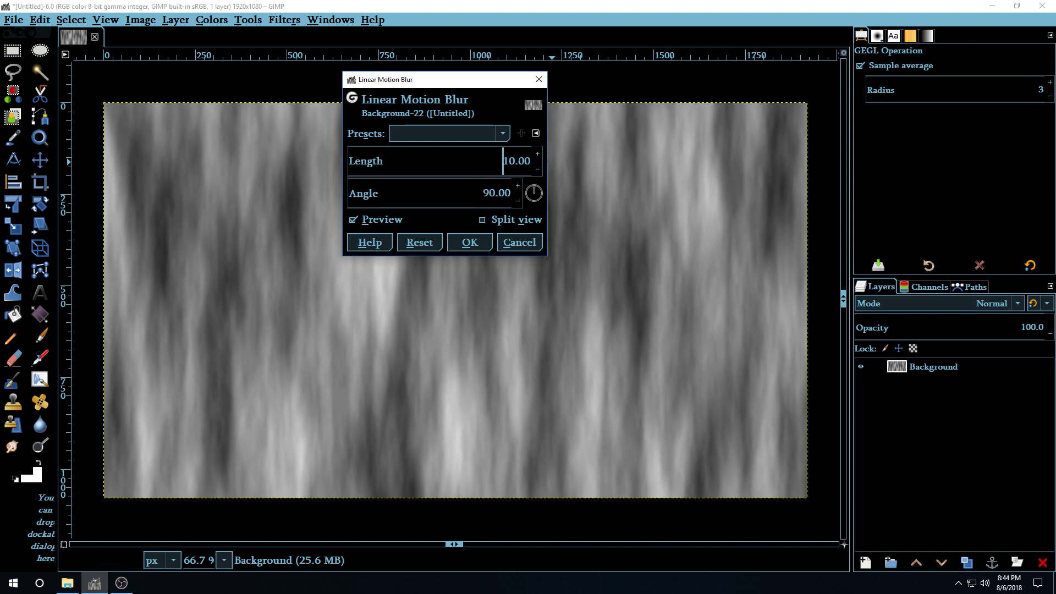
key(Delete)
key(Delete)
key(Delete)
key(Delete)
key(Delete)
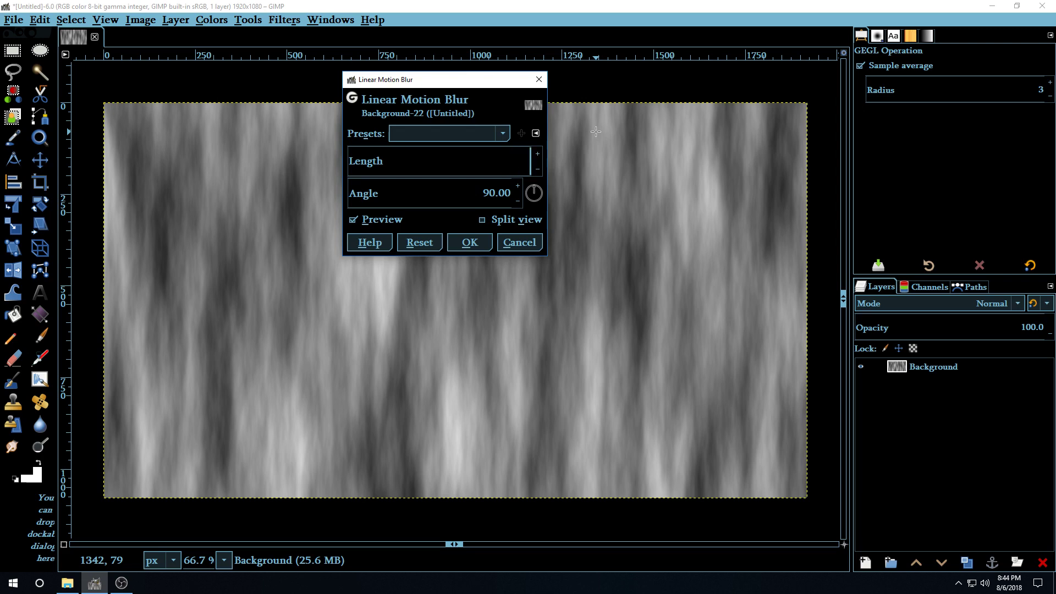
text(245)
key(Return)
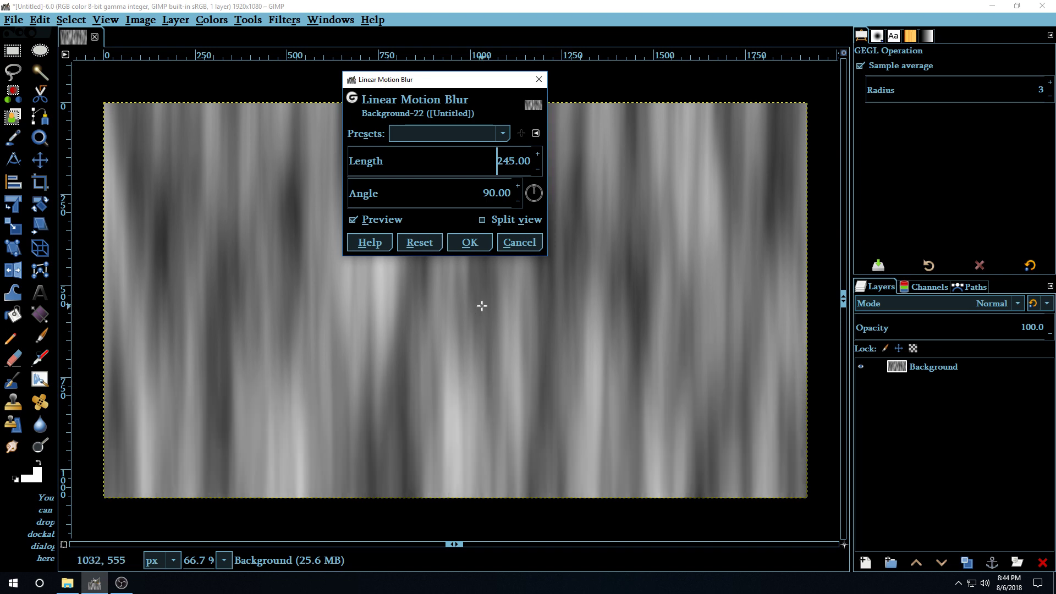
click(474, 243)
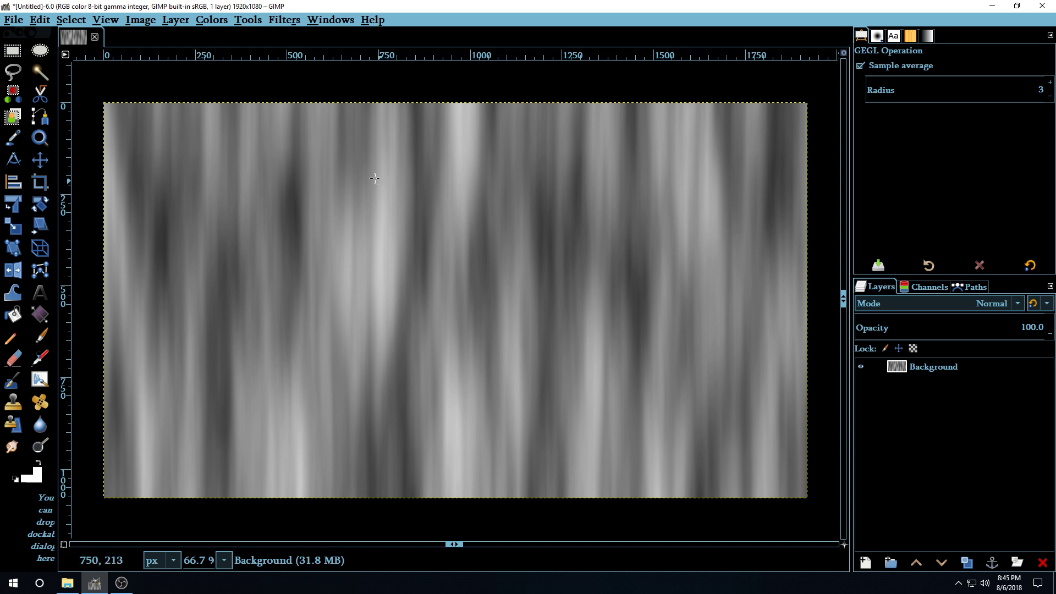
- Posterize the blurred texture with 30 posterize levels
click(210, 21)
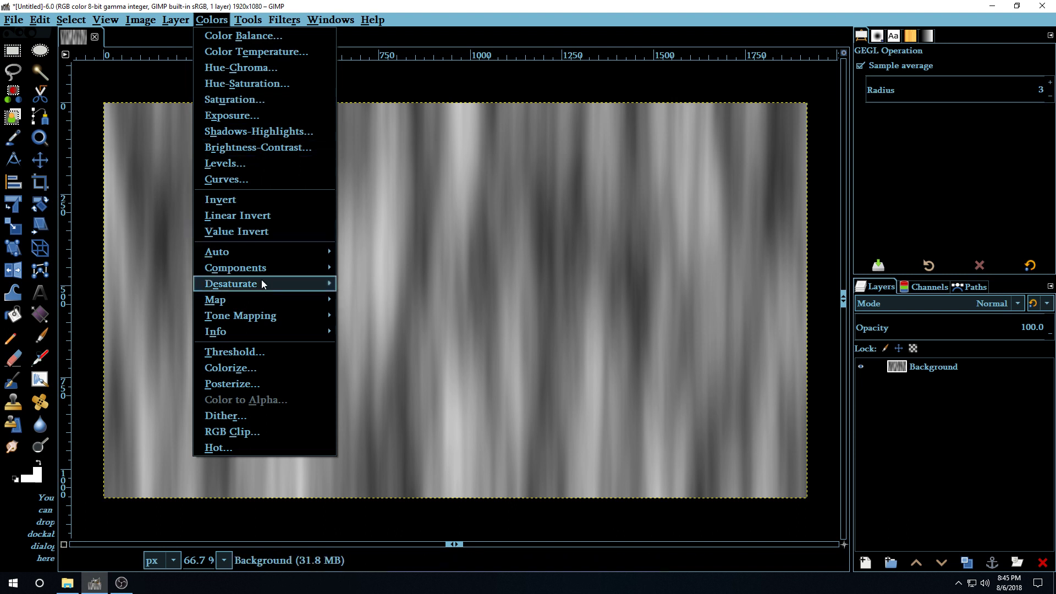
click(260, 383)
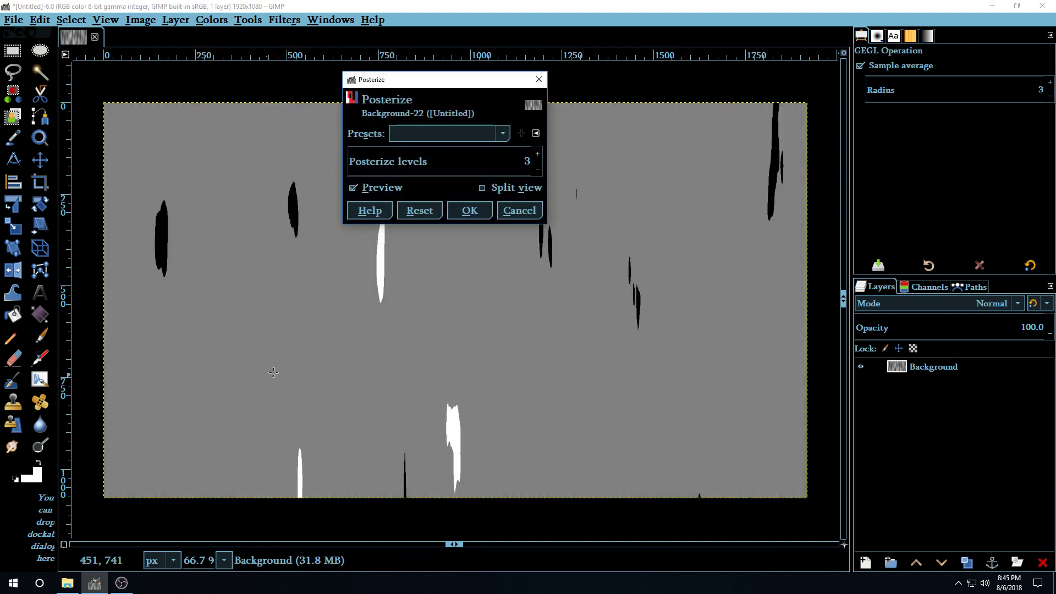
click(526, 160)
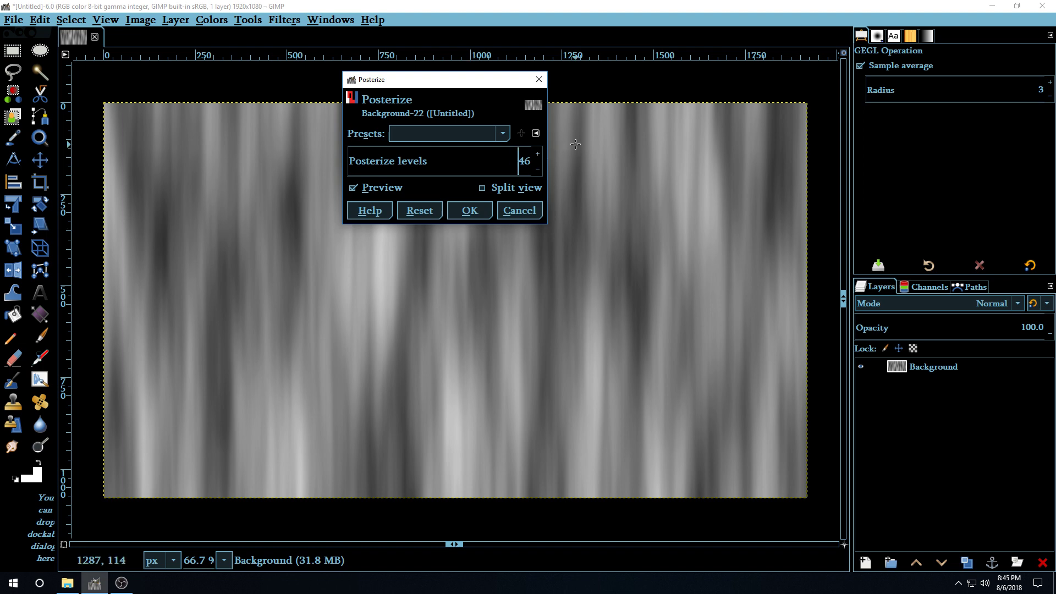
text(30)
click(469, 210)
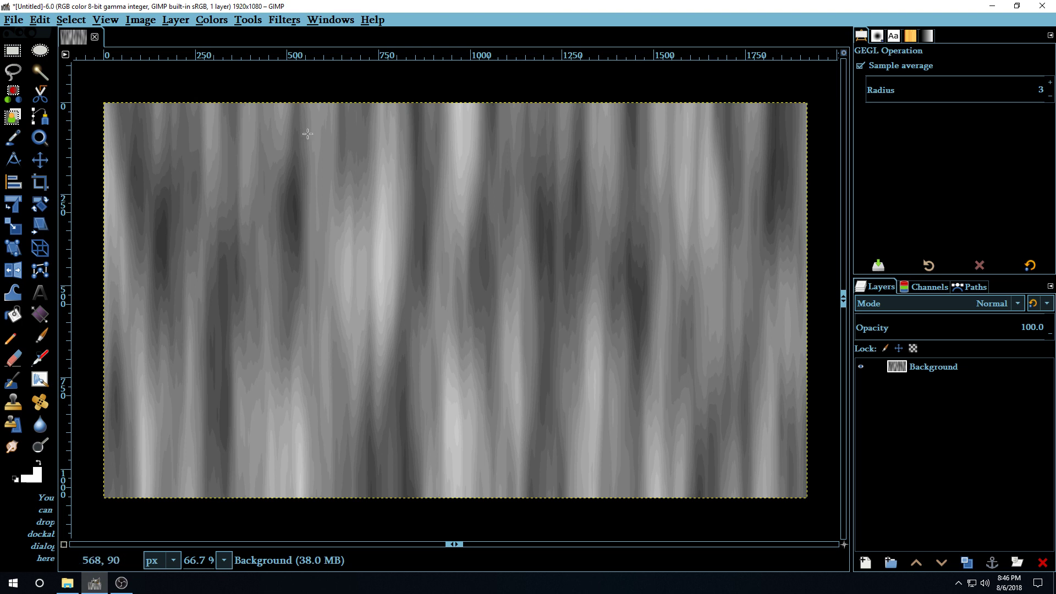
- Start Difference of Gaussians edge detection on the posterized layer and set Radius 1 to 2
click(273, 22)
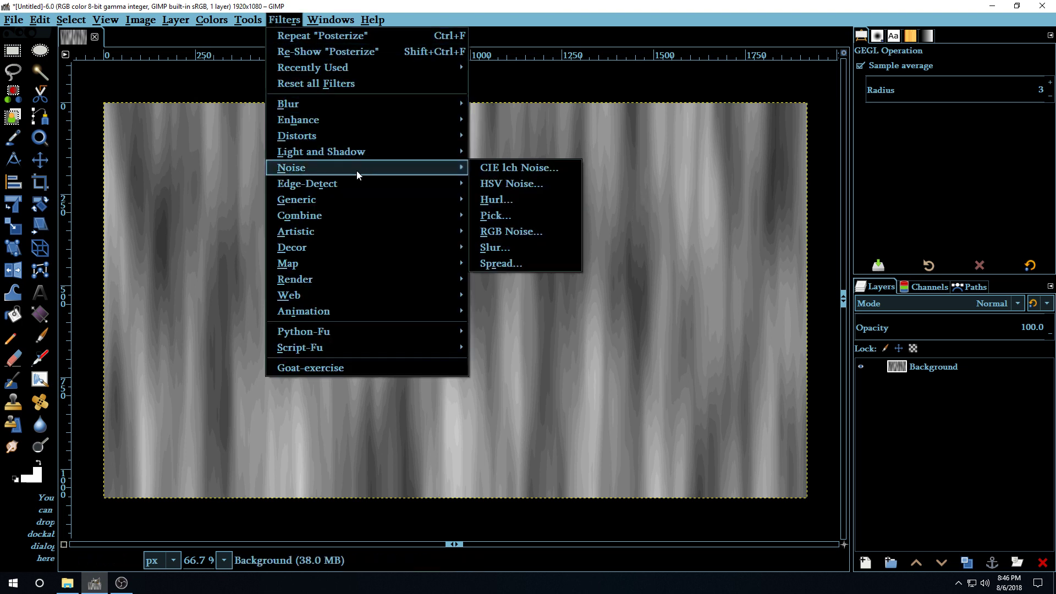
mouse_move(400, 186)
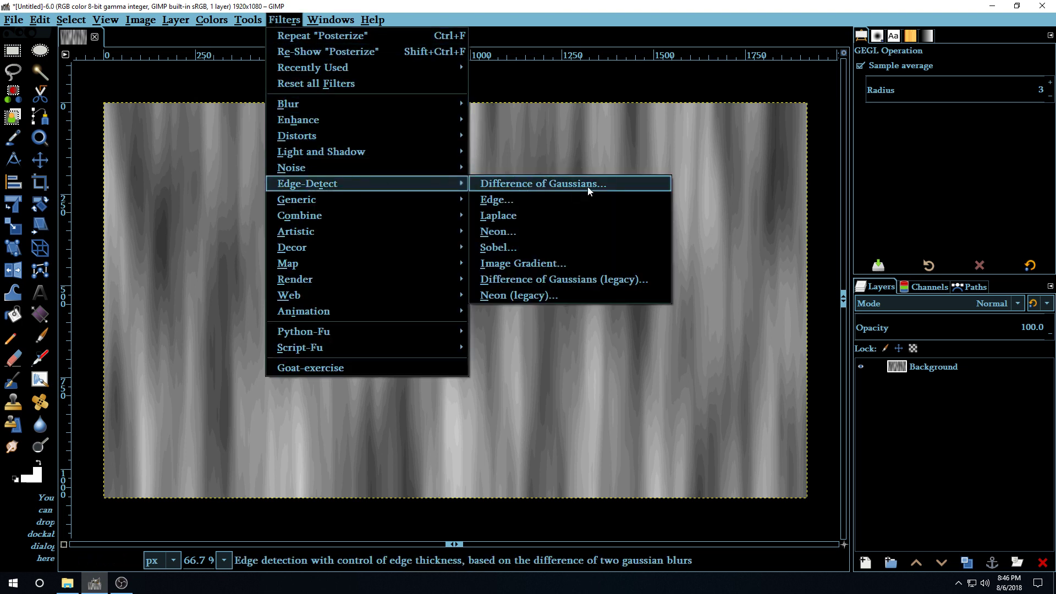
click(638, 185)
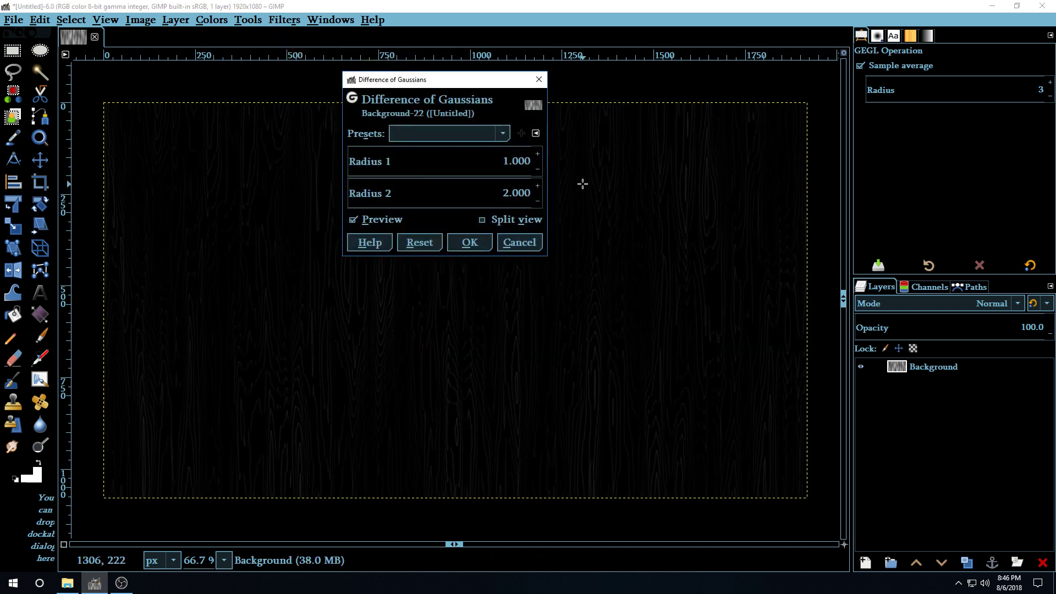
drag(476, 93, 534, 111)
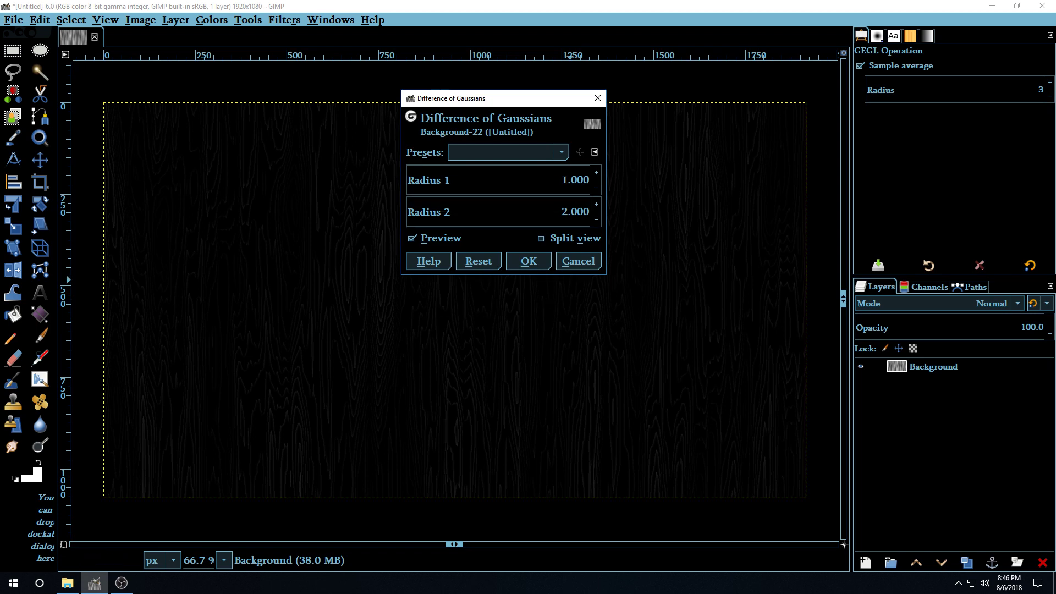
click(562, 185)
key(Delete)
key(Delete)
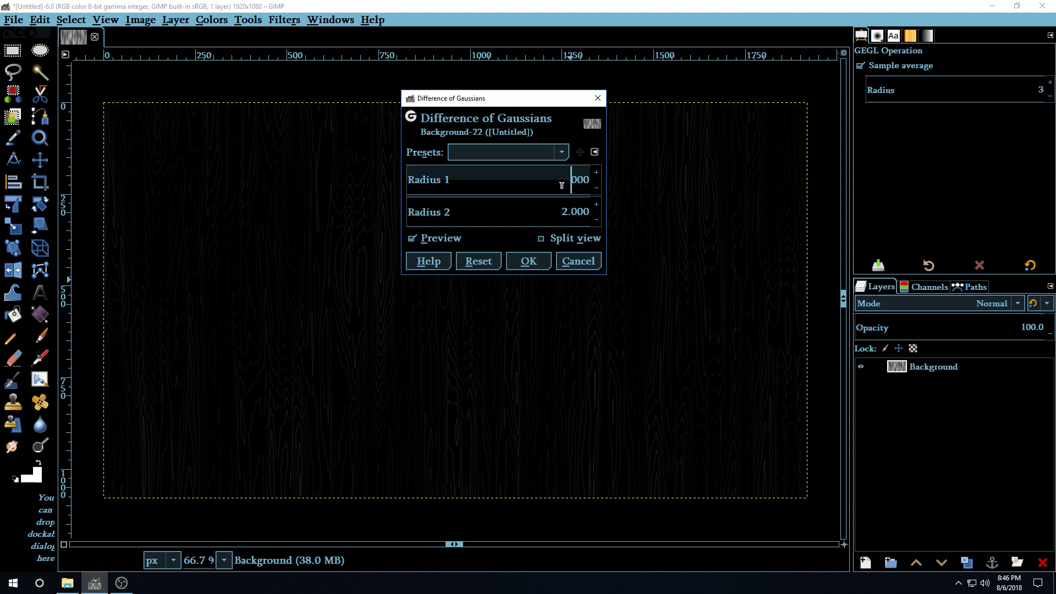
key(Delete)
key(Delete)
key(Delete)
text(2)
key(Return)
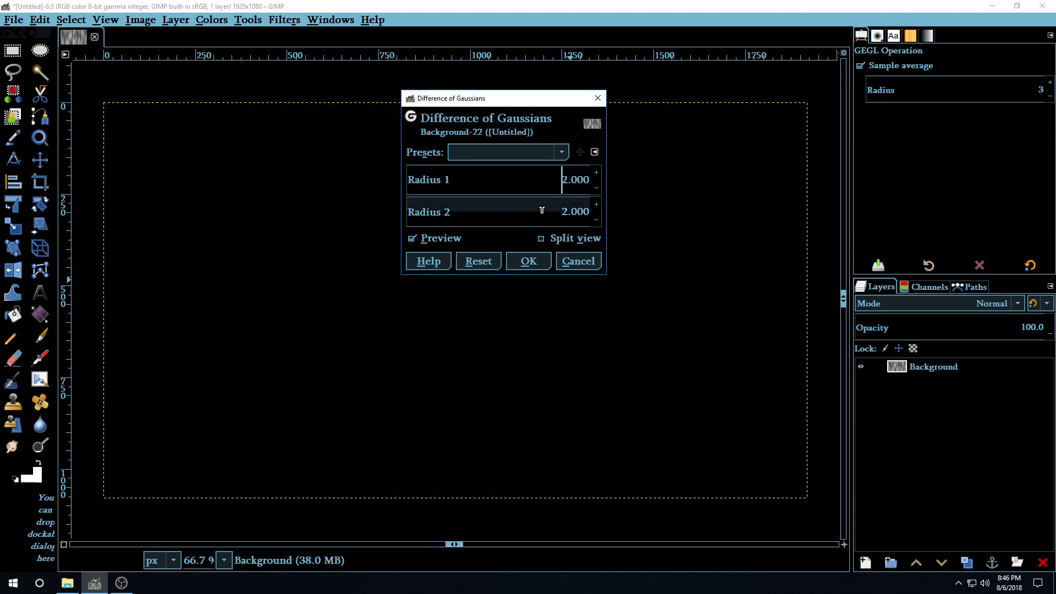
- Set Radius 2 to 0 and apply the Difference of Gaussians filter
click(562, 211)
key(Delete)
key(Delete)
key(Delete)
key(Delete)
key(Delete)
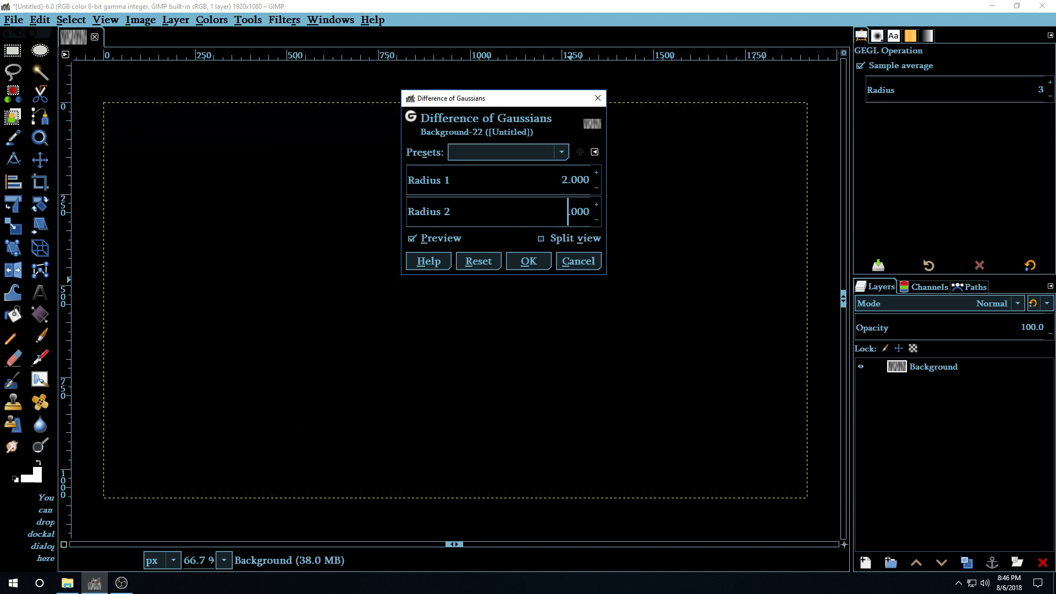
text(0)
key(Return)
click(528, 260)
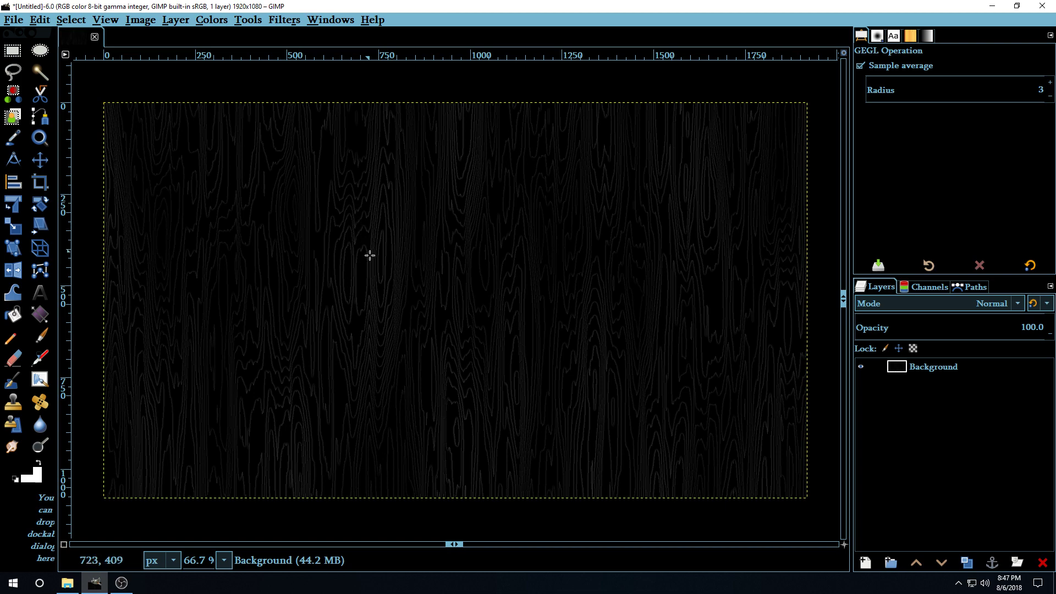
- Invert the colors of the edge-detected Background layer
click(209, 21)
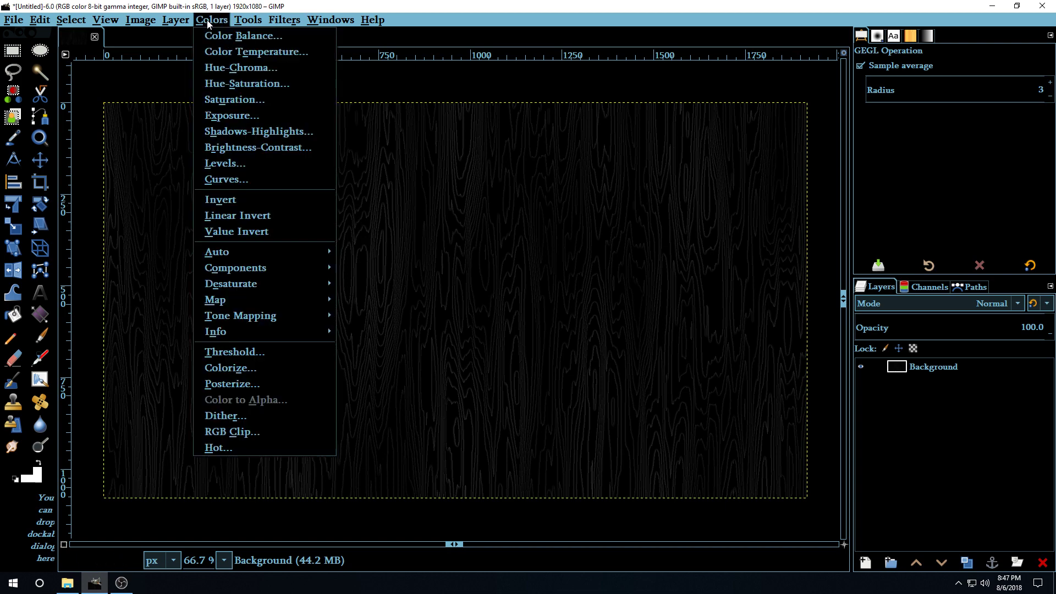
click(226, 197)
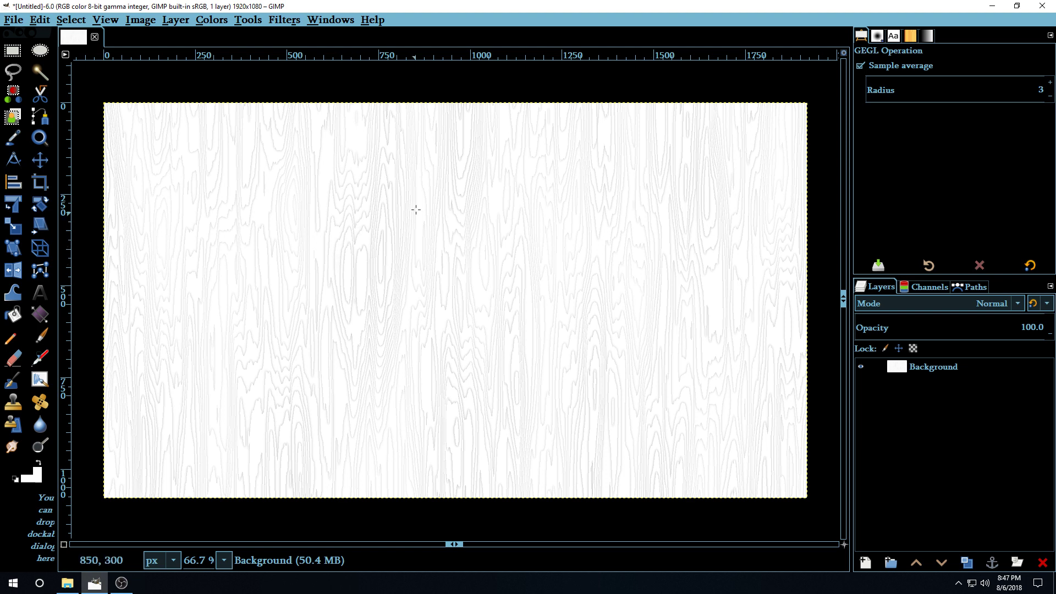
- Darken the grain lines on the Background layer with Levels, setting the low input value to 235
click(215, 23)
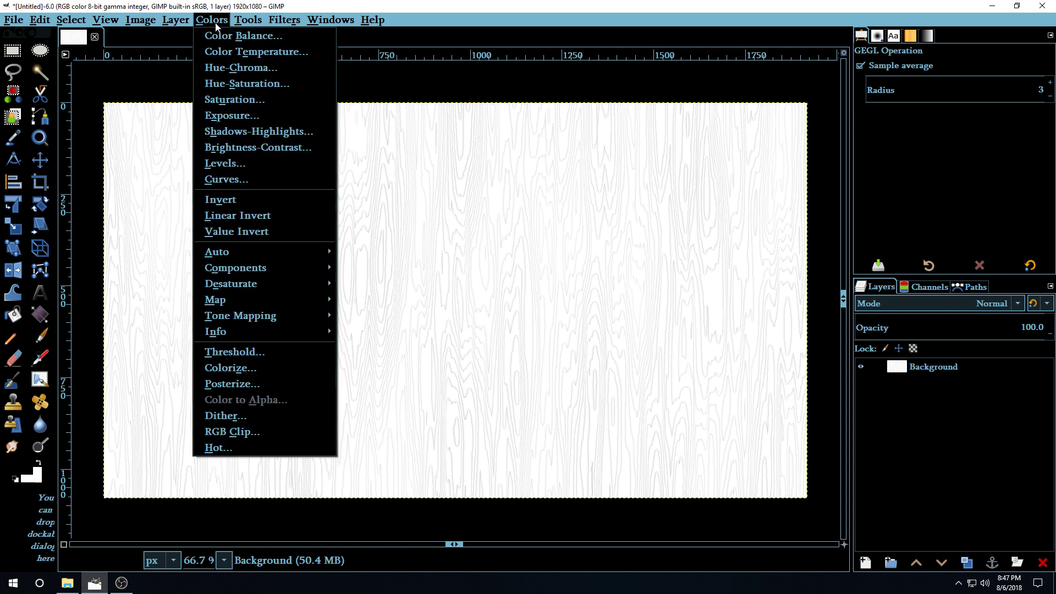
click(229, 162)
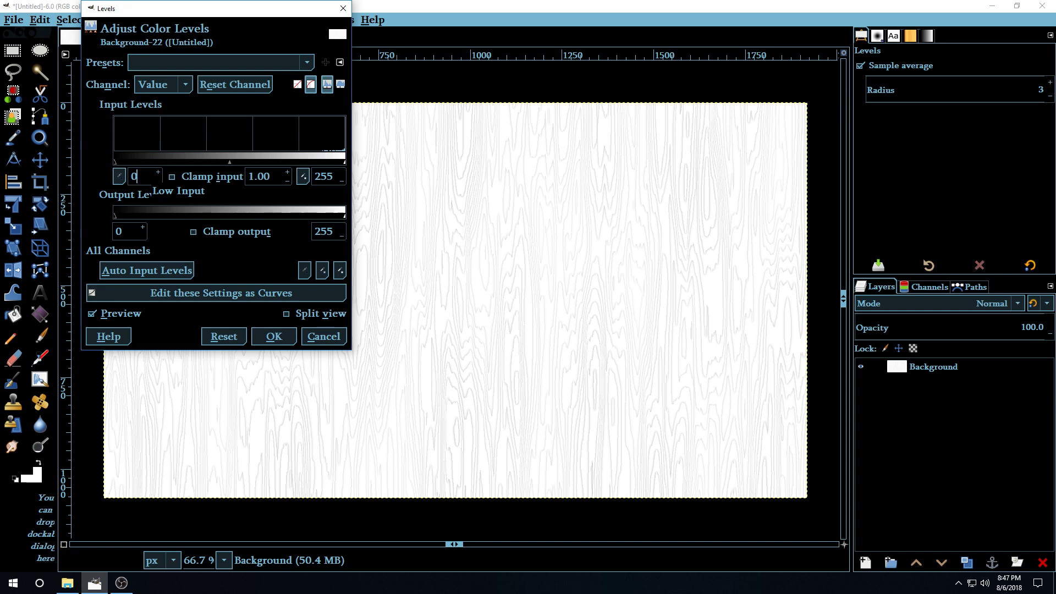
text(235)
key(Return)
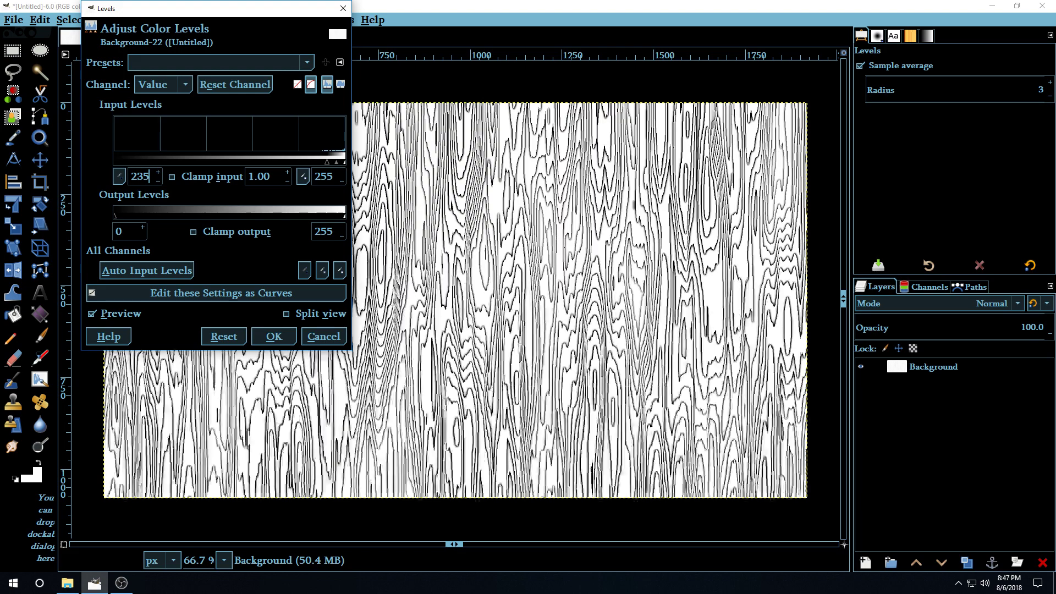
click(273, 336)
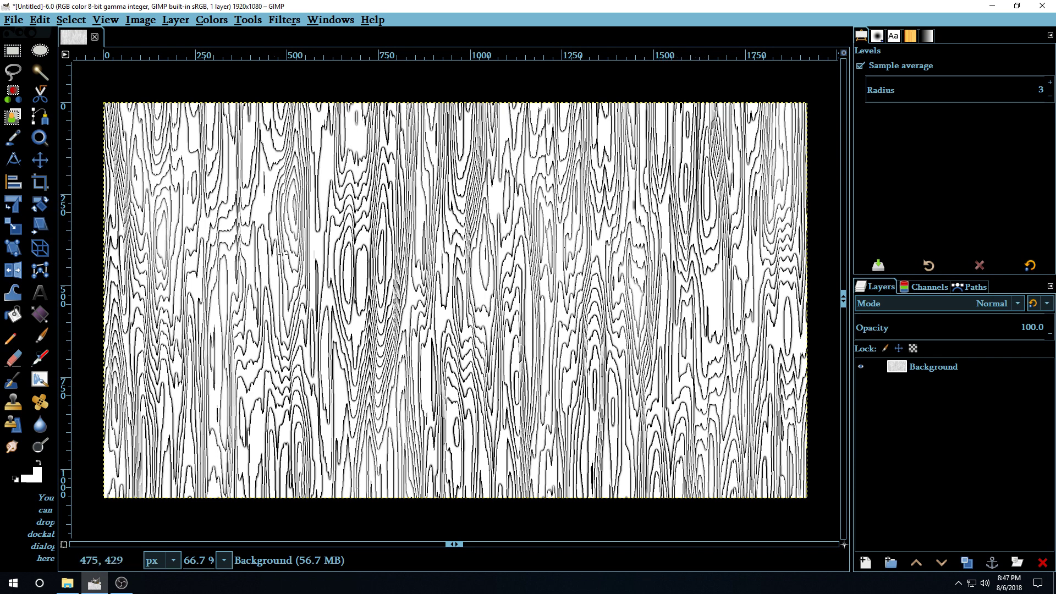
- Apply CIE lch Noise to the Background layer with Dulling 1, Lightness 100, Chroma 0 and Hue 0
click(285, 21)
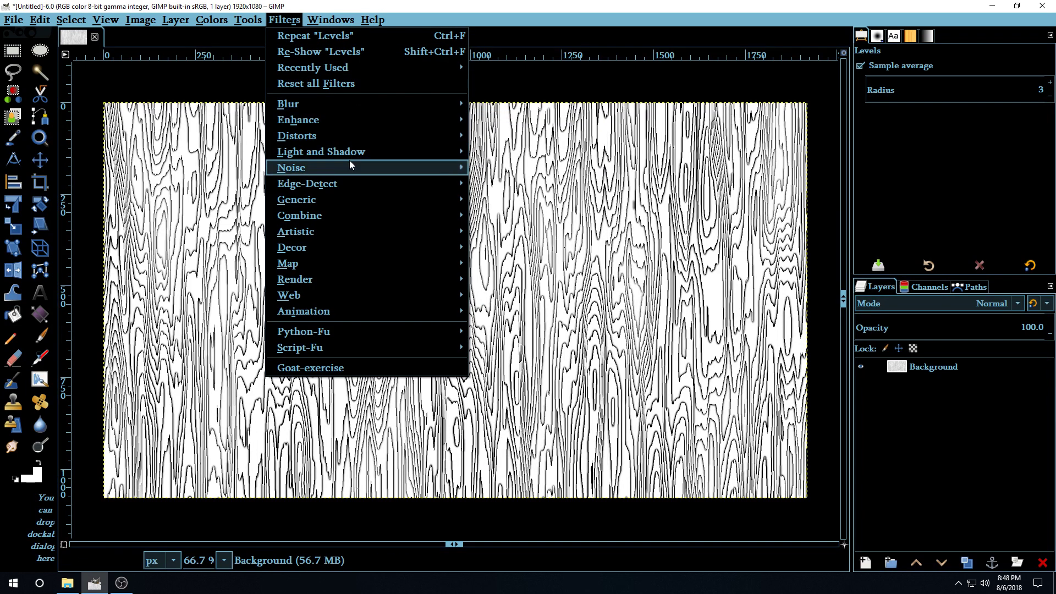
mouse_move(351, 166)
click(512, 167)
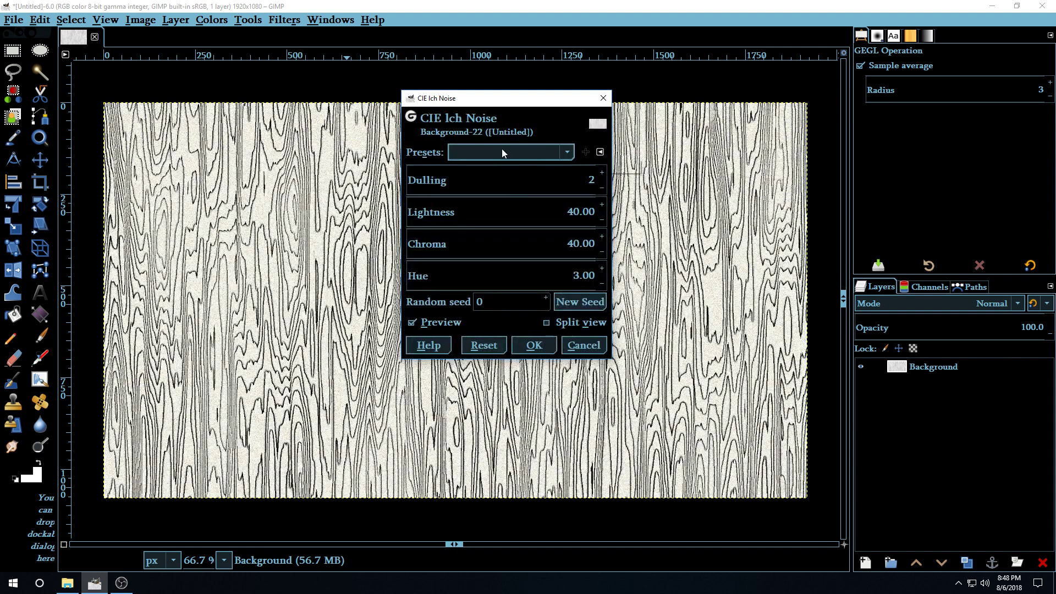
drag(512, 101, 368, 46)
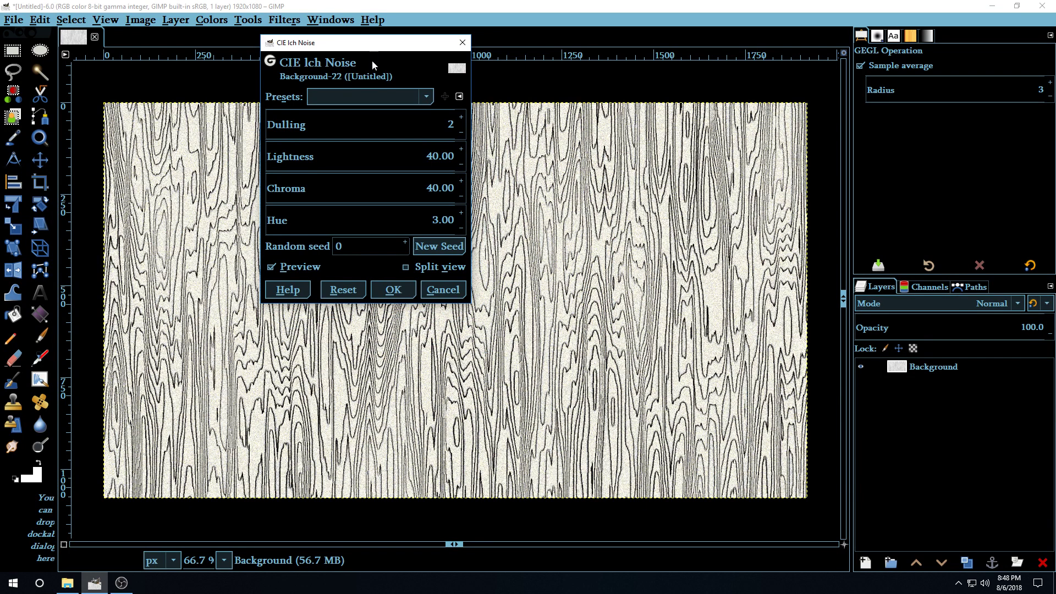
click(271, 119)
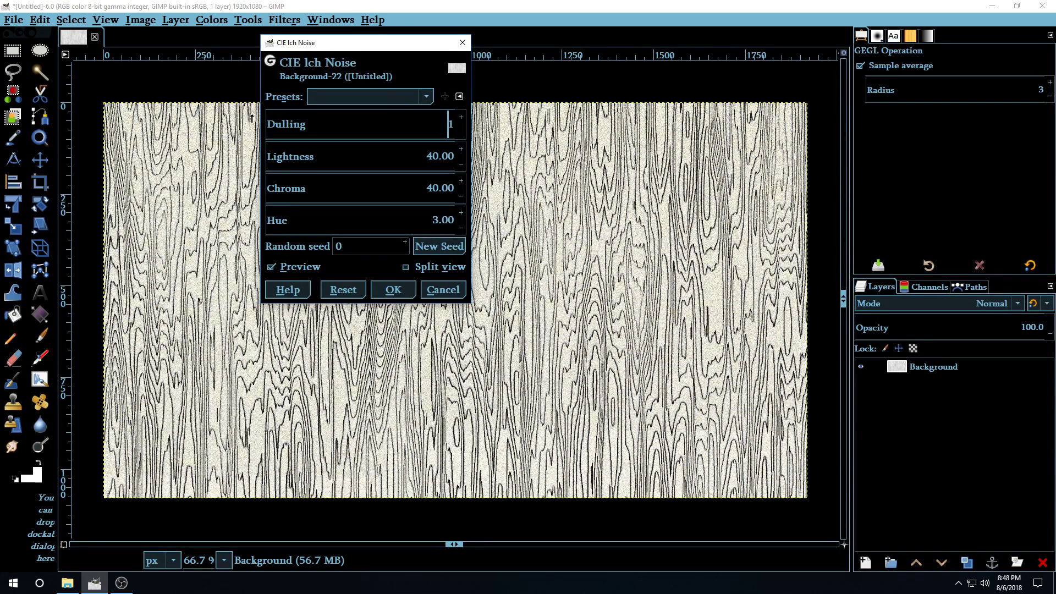
drag(269, 151, 476, 146)
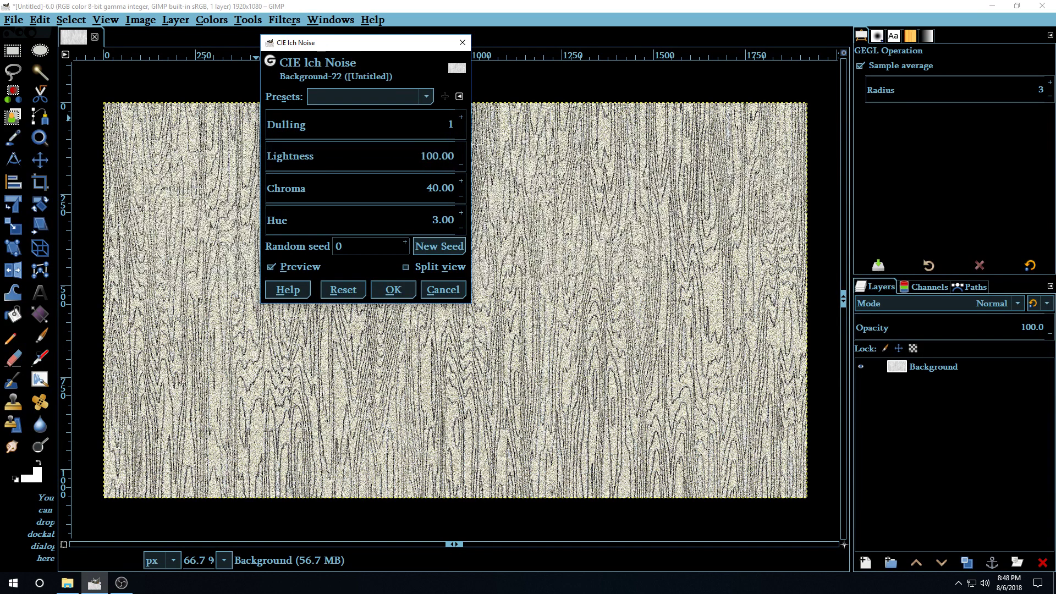
click(276, 181)
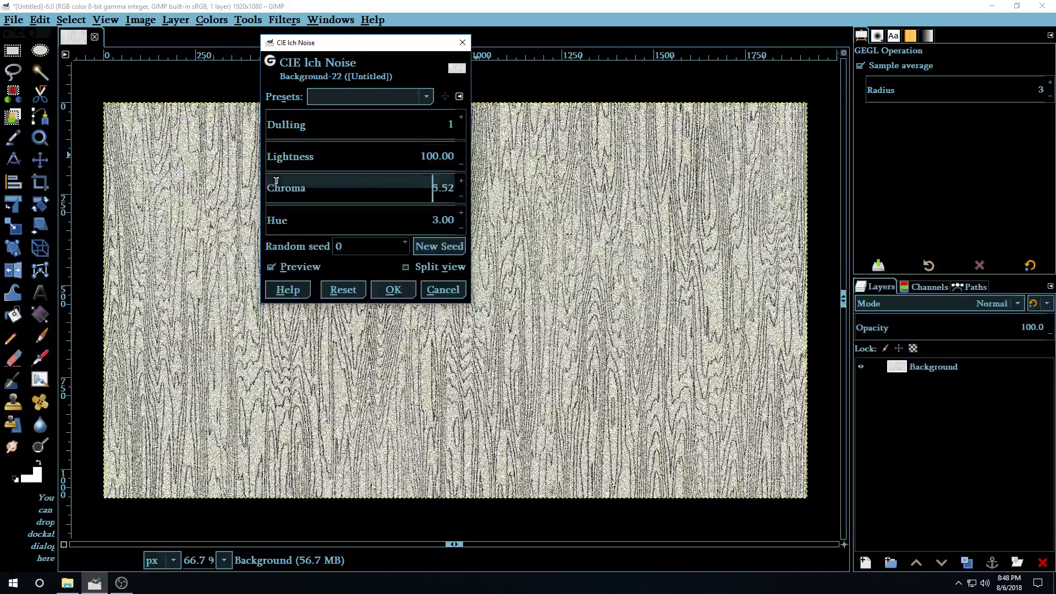
click(277, 212)
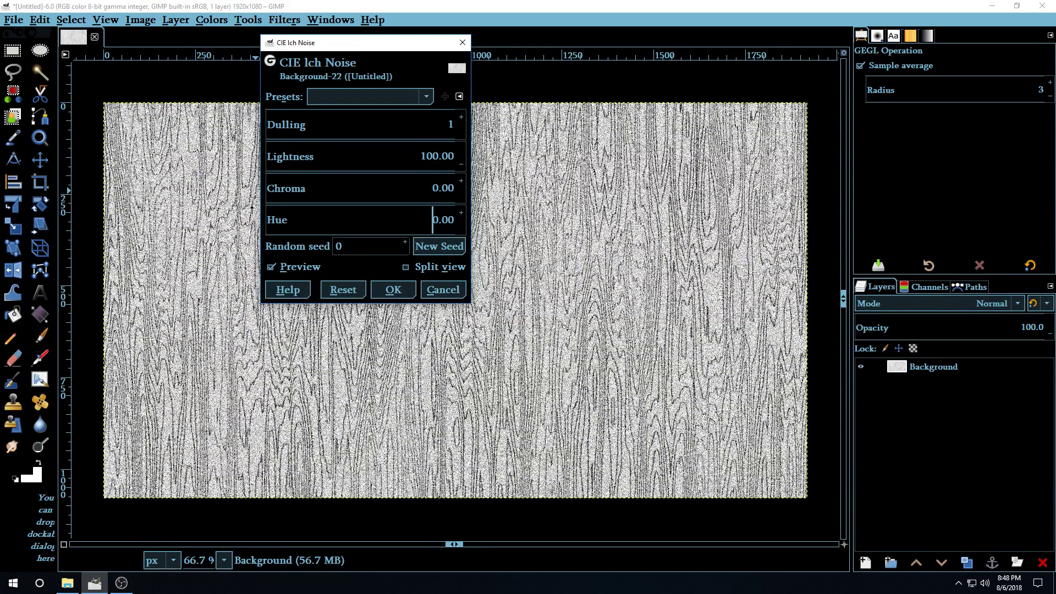
click(392, 289)
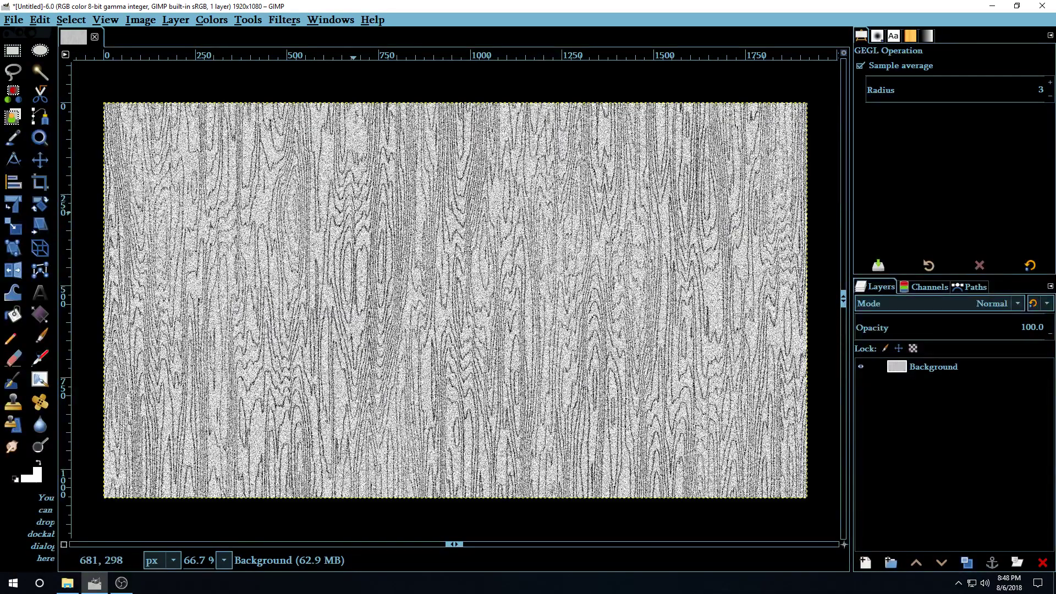
- Start a Linear Motion Blur on the noisy Background layer and set its angle to 90
click(283, 20)
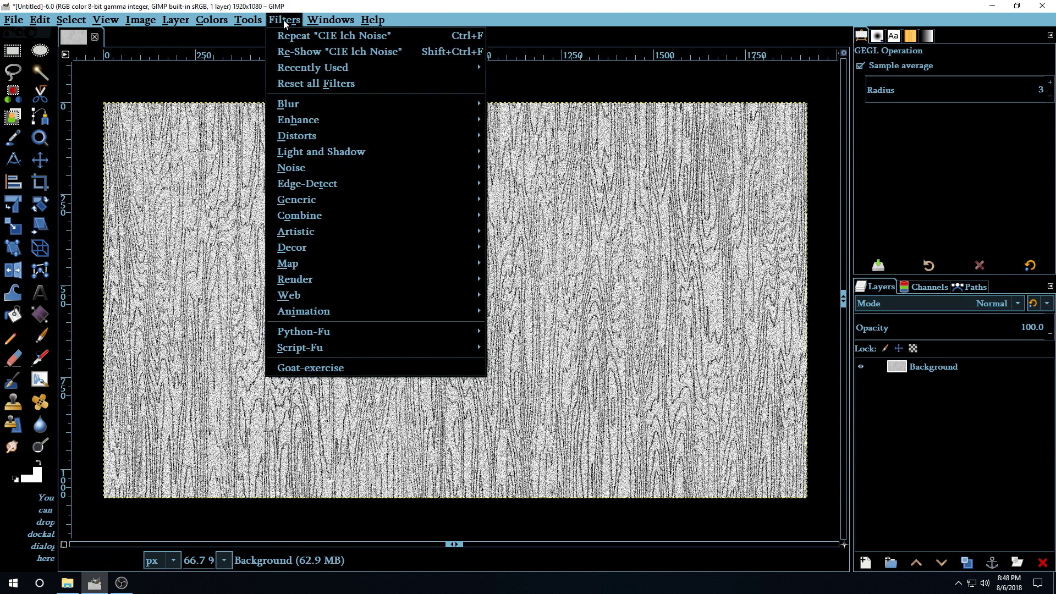
mouse_move(301, 68)
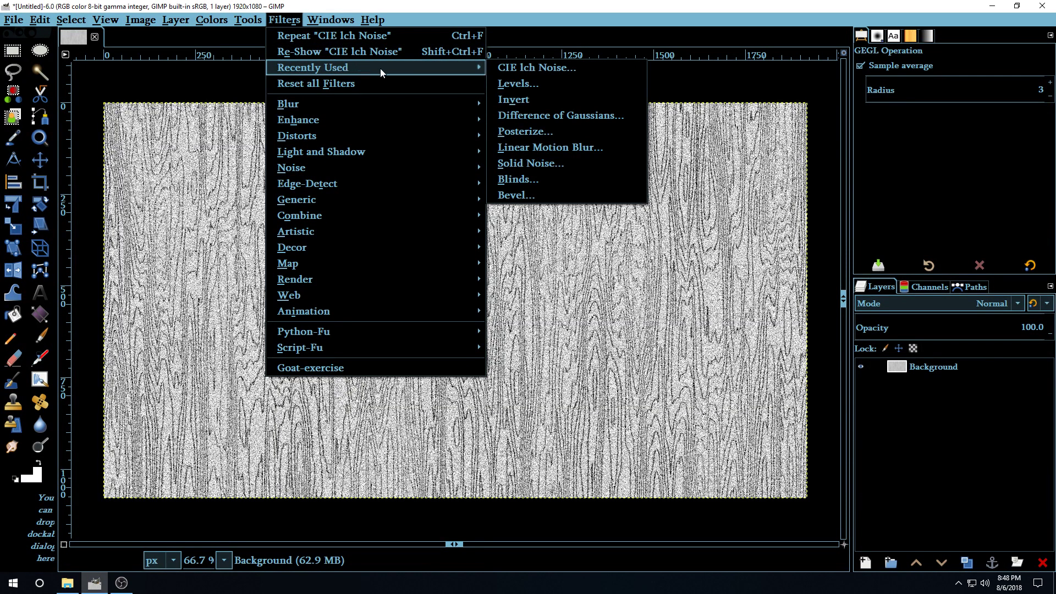
click(622, 147)
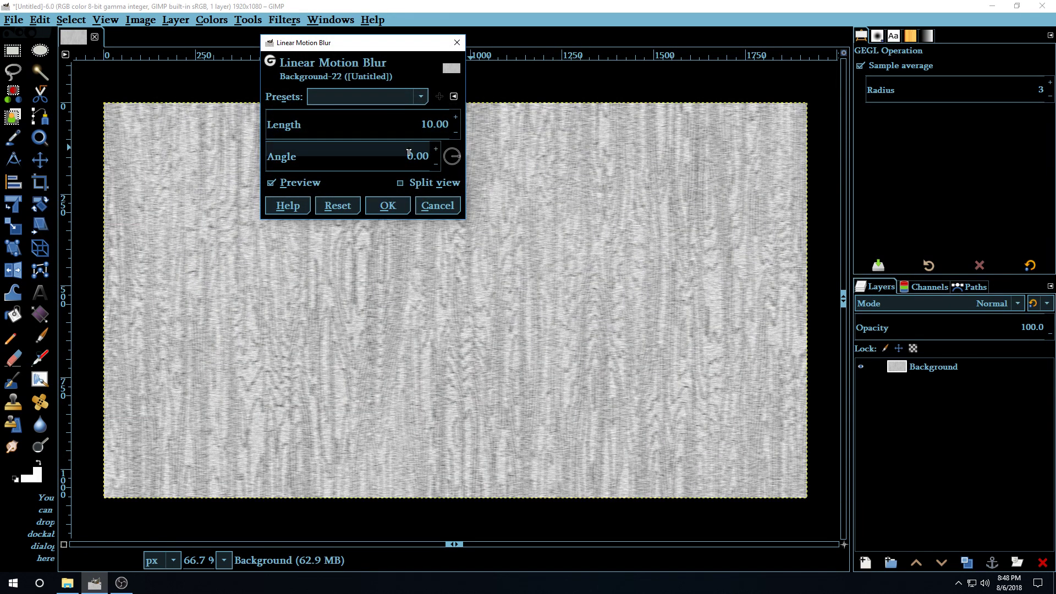
drag(408, 152, 437, 140)
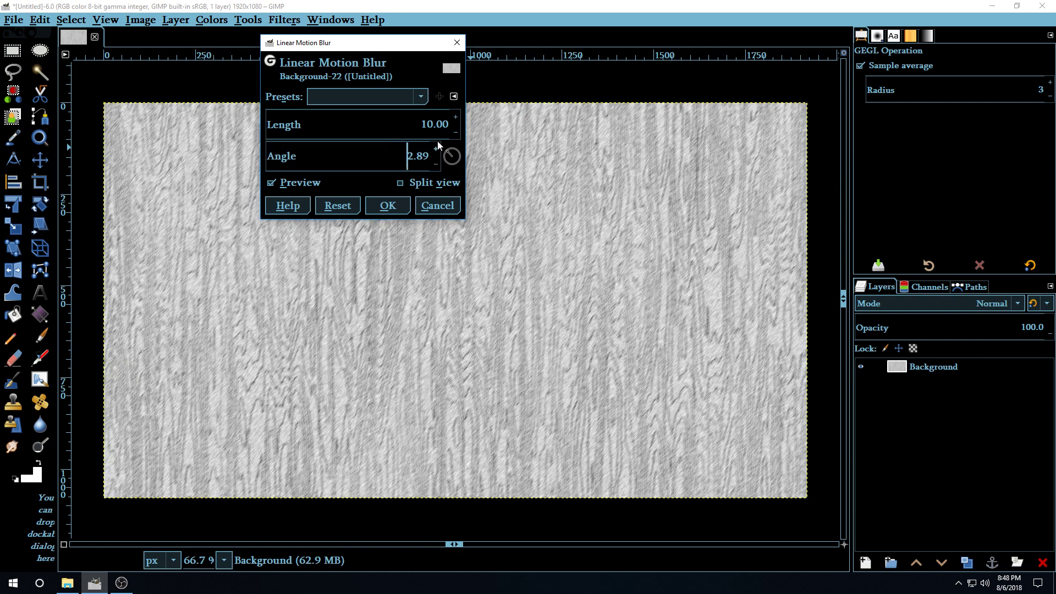
text(90)
key(Return)
- Set the motion blur length to 30 and apply the blur
click(421, 124)
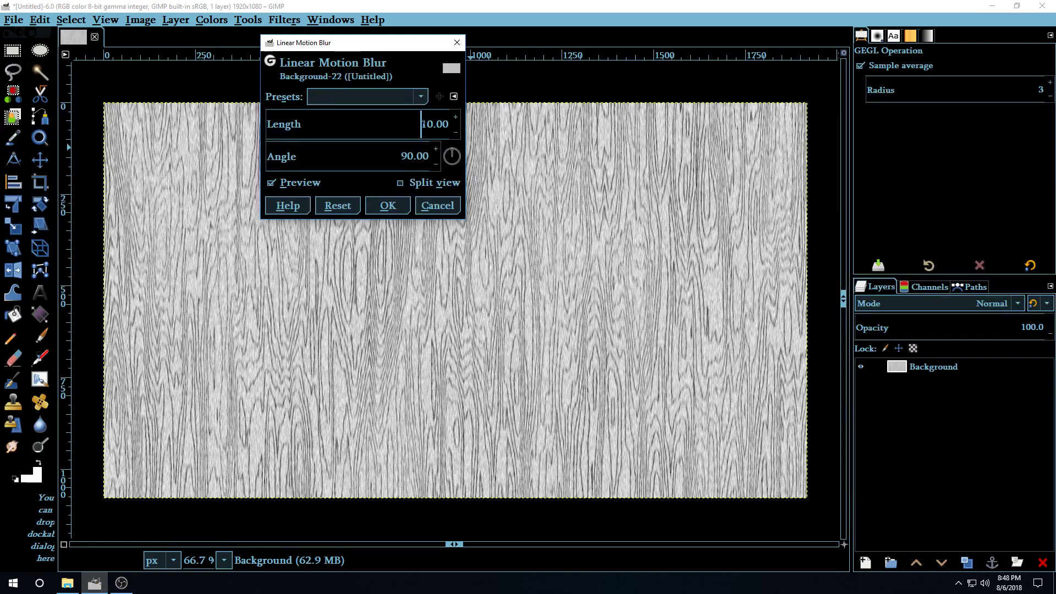
key(Delete)
key(Delete)
key(Delete)
key(Delete)
key(Delete)
text(30)
key(Return)
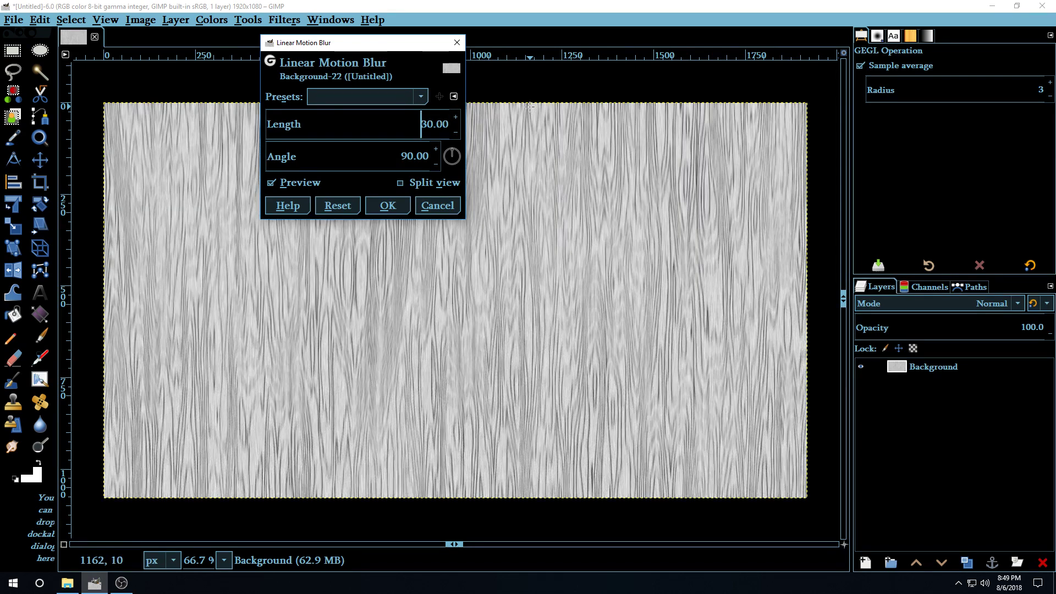
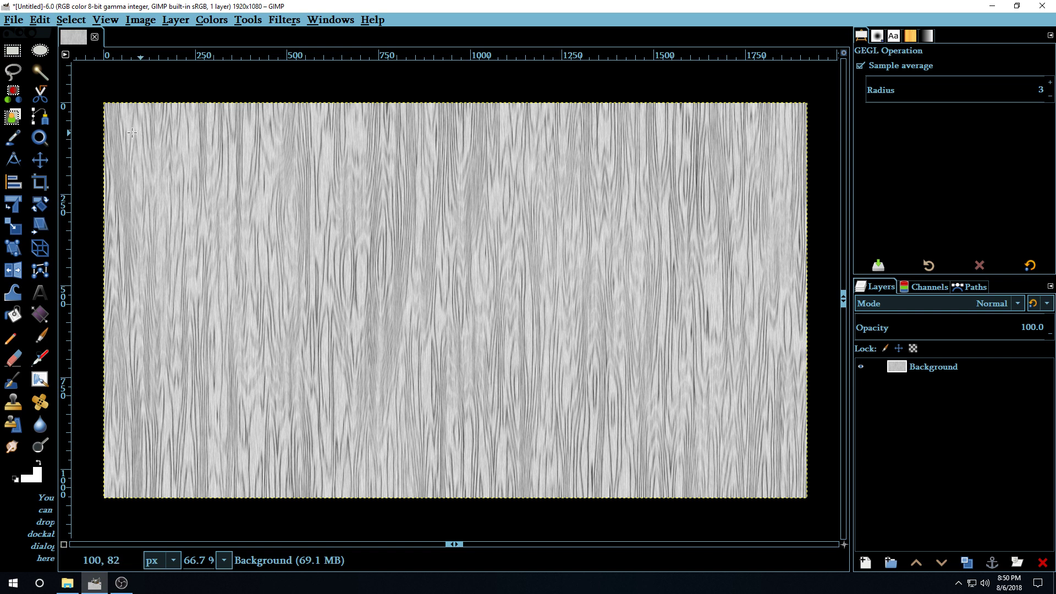
- Select the light gray grain by color, apply a downward inner Bevel in Overlay mode with width and height 1, and clear the selection
click(14, 94)
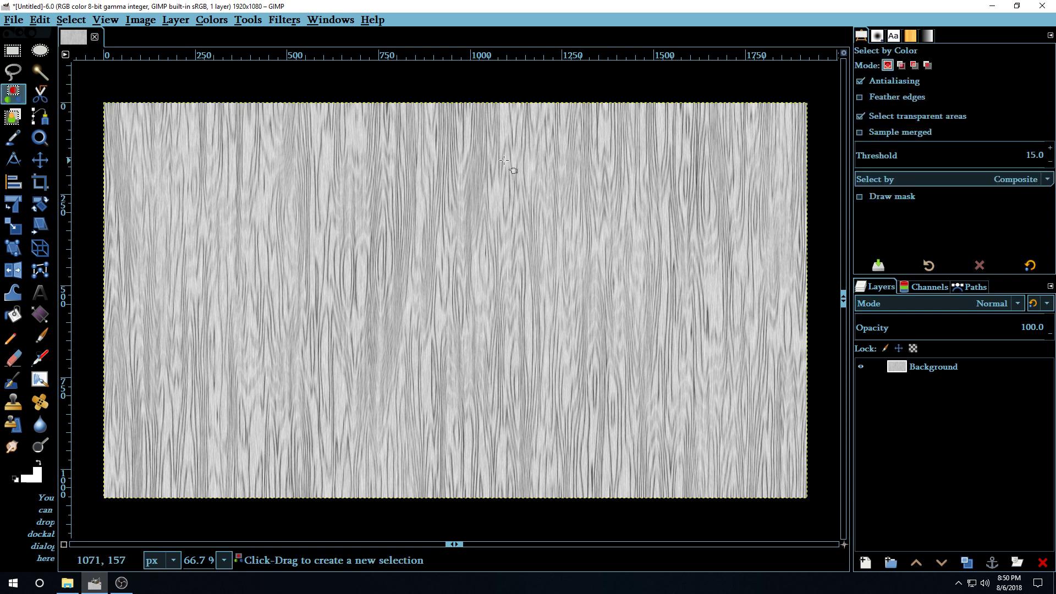
click(360, 136)
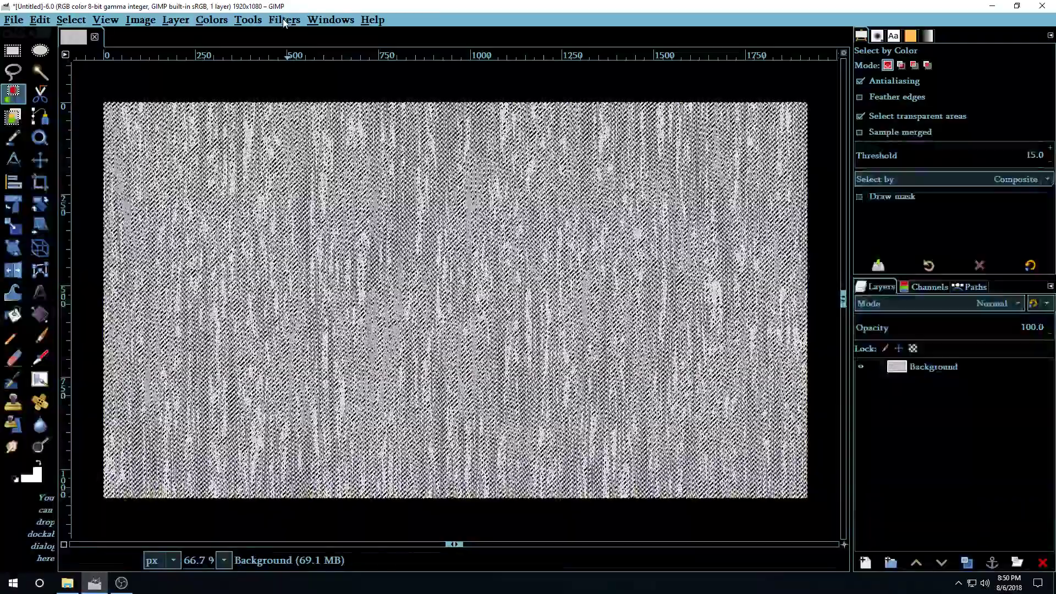
click(284, 20)
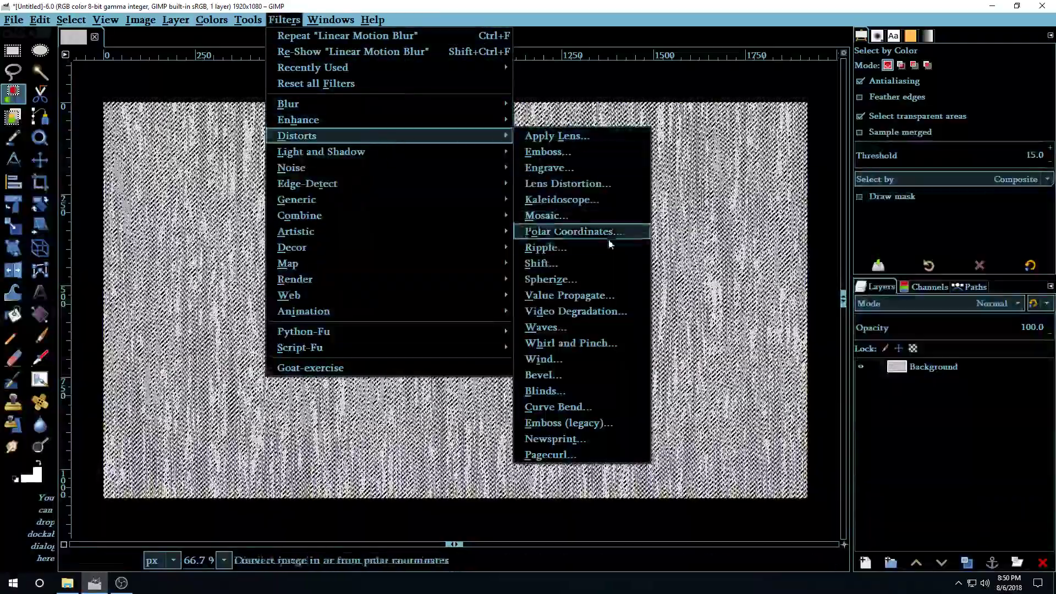
click(565, 382)
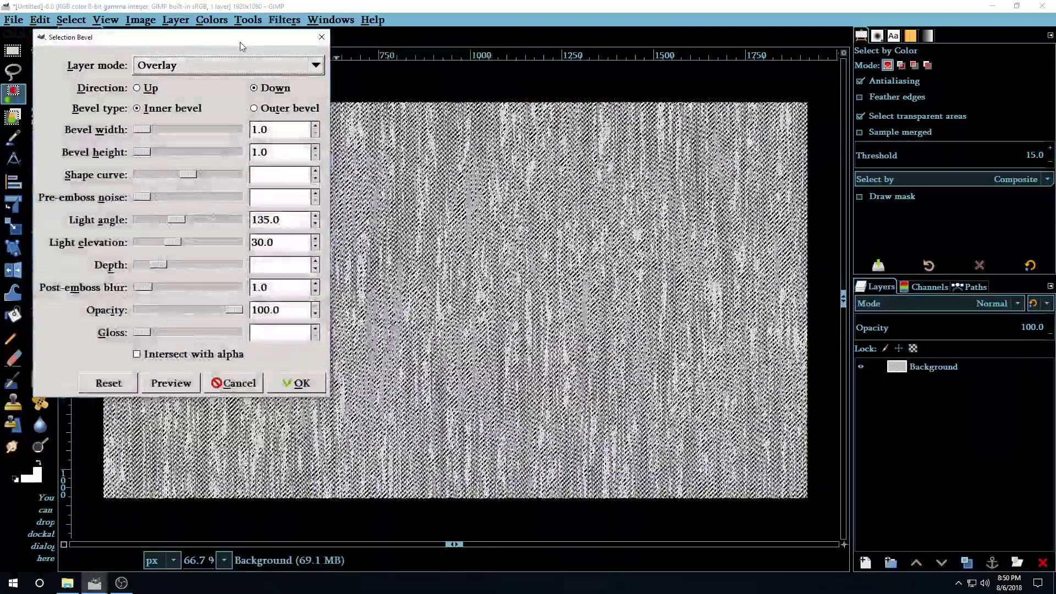
drag(240, 41, 247, 39)
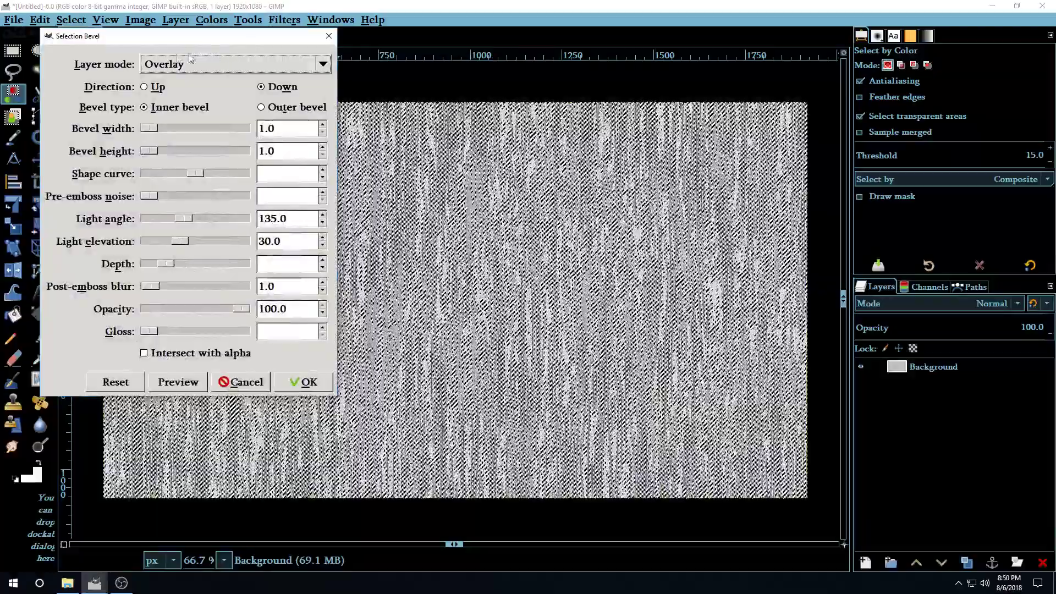
click(166, 63)
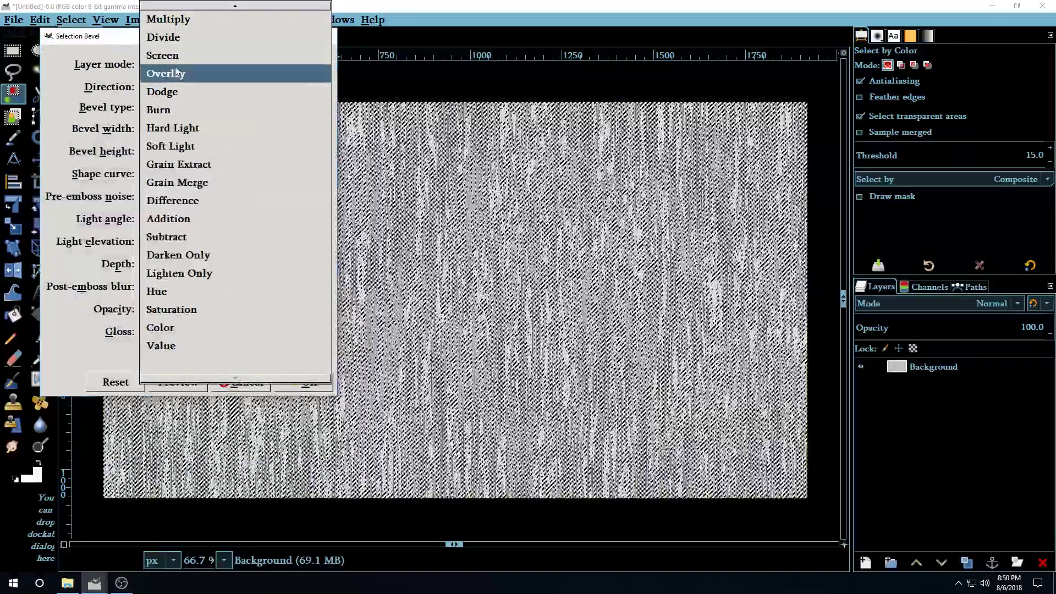
click(176, 72)
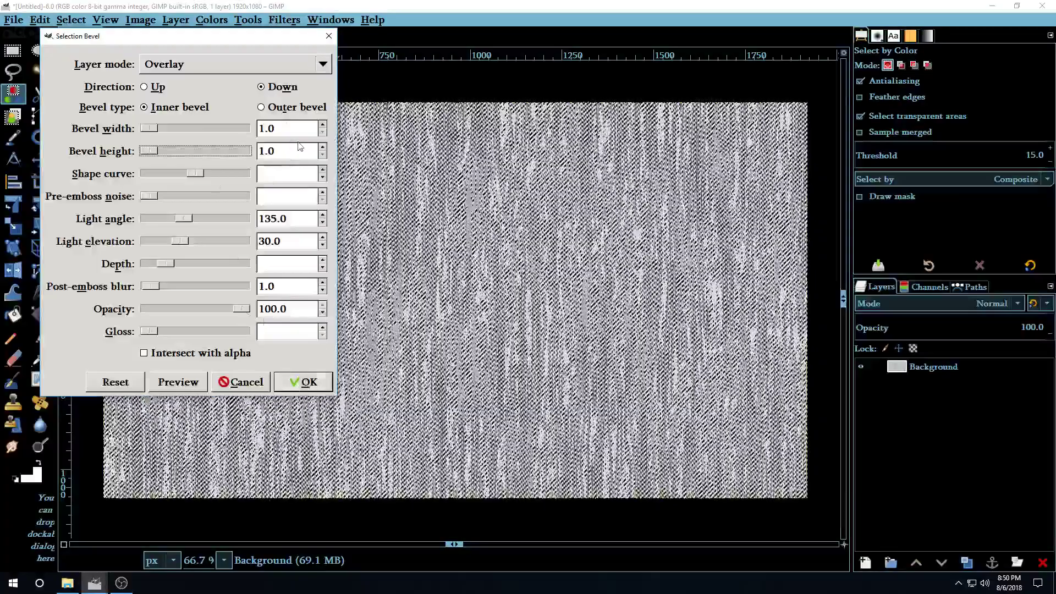
click(313, 387)
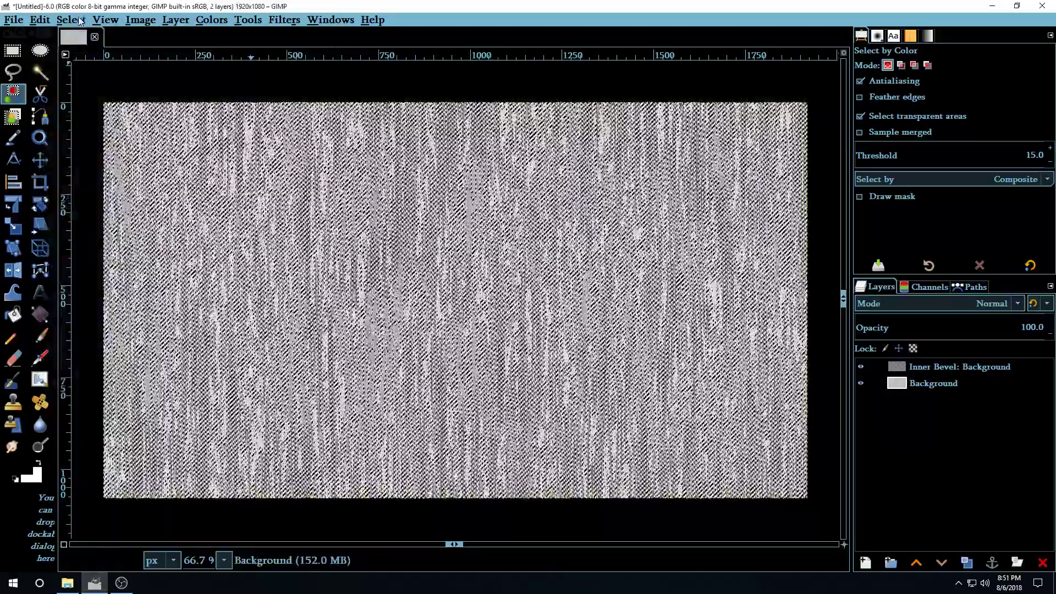
click(76, 20)
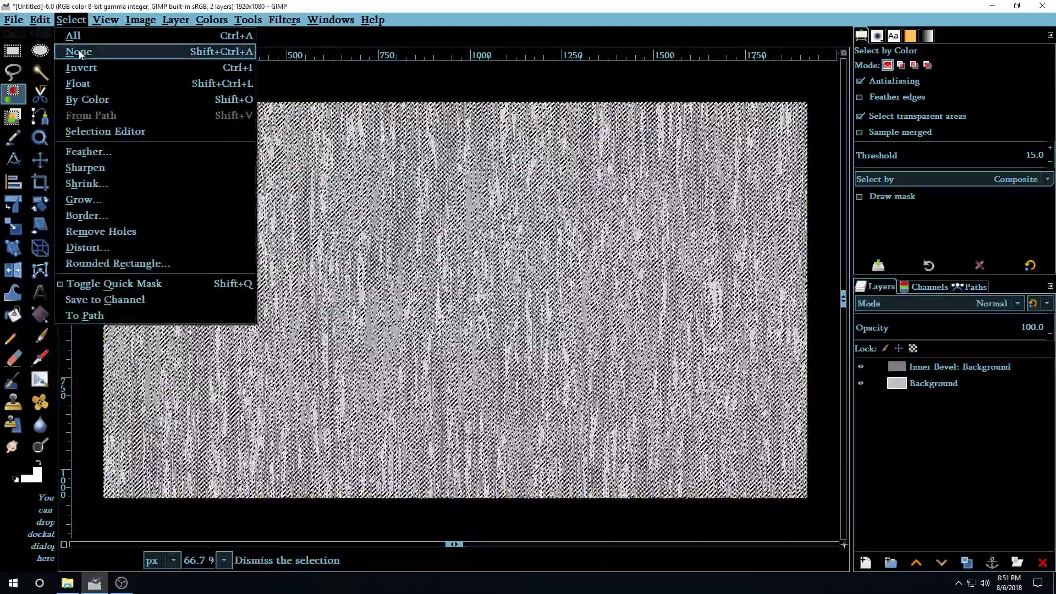
click(78, 51)
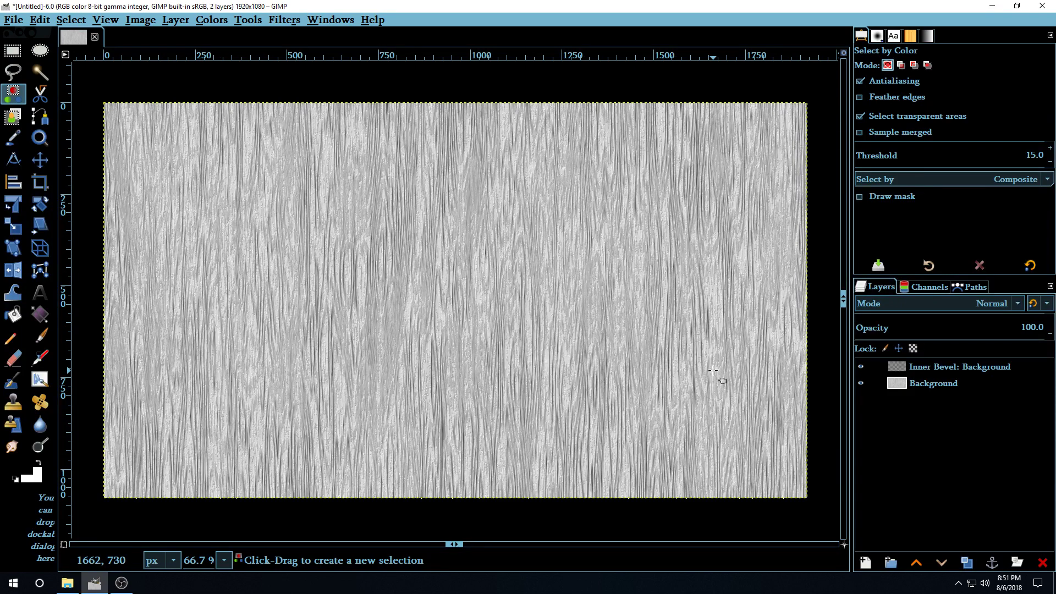
- Add a new 1920 × 1080 transparent layer named Gaps above the Inner Bevel layer
click(929, 370)
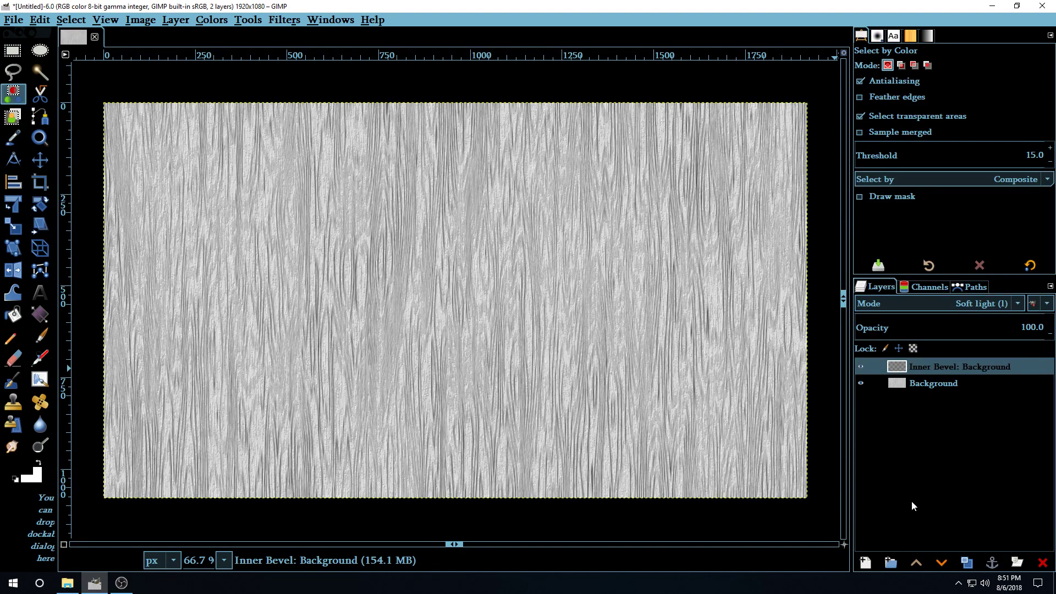
click(864, 563)
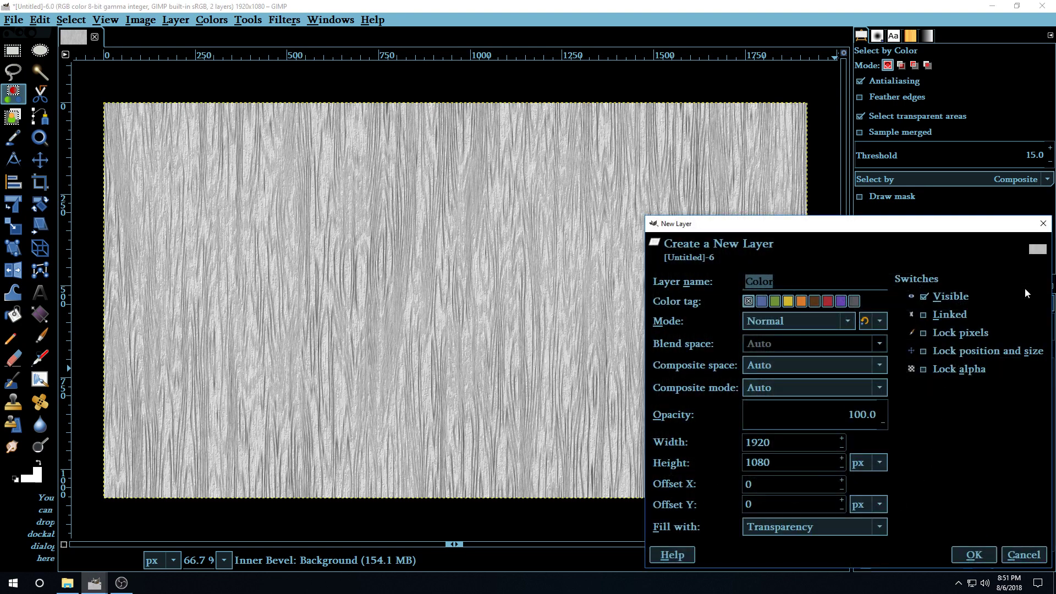
text(Gaps)
key(Return)
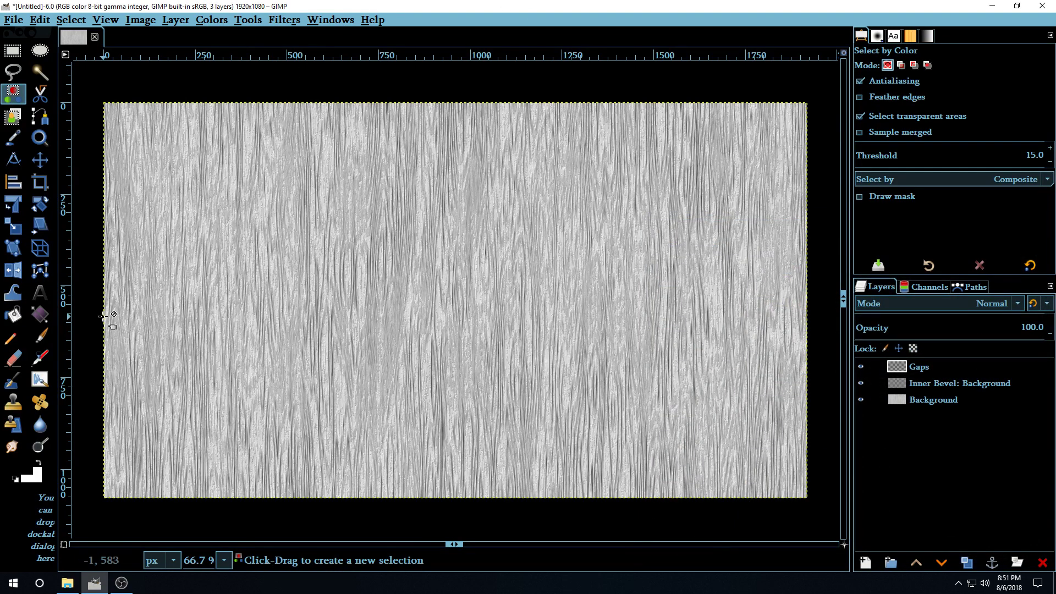
- Swap the foreground and background colors and apply vertical Blinds to the Gaps layer with displacement 14 and 7 segments
click(40, 465)
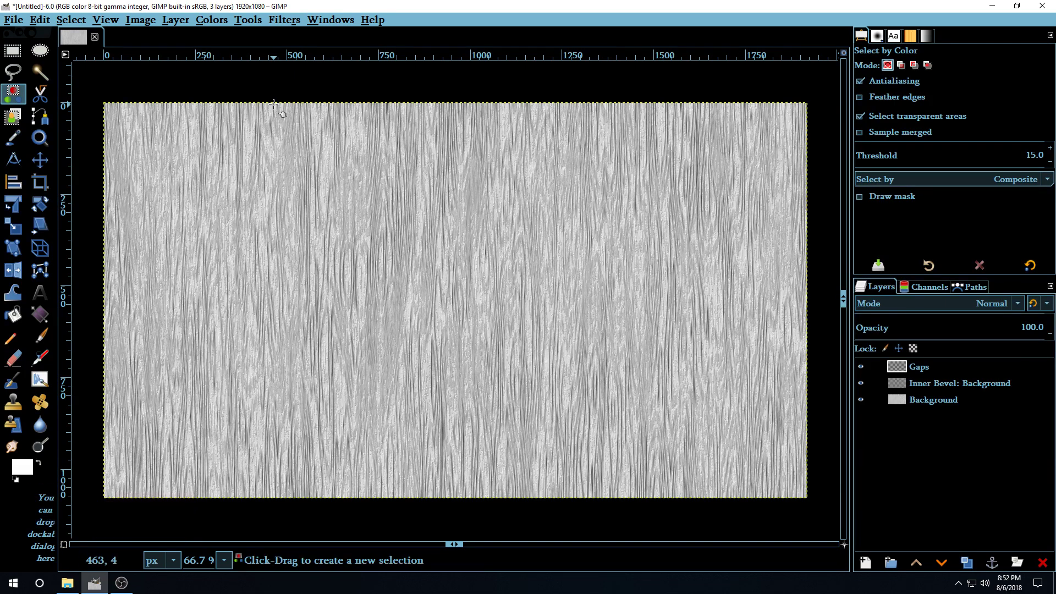
click(283, 21)
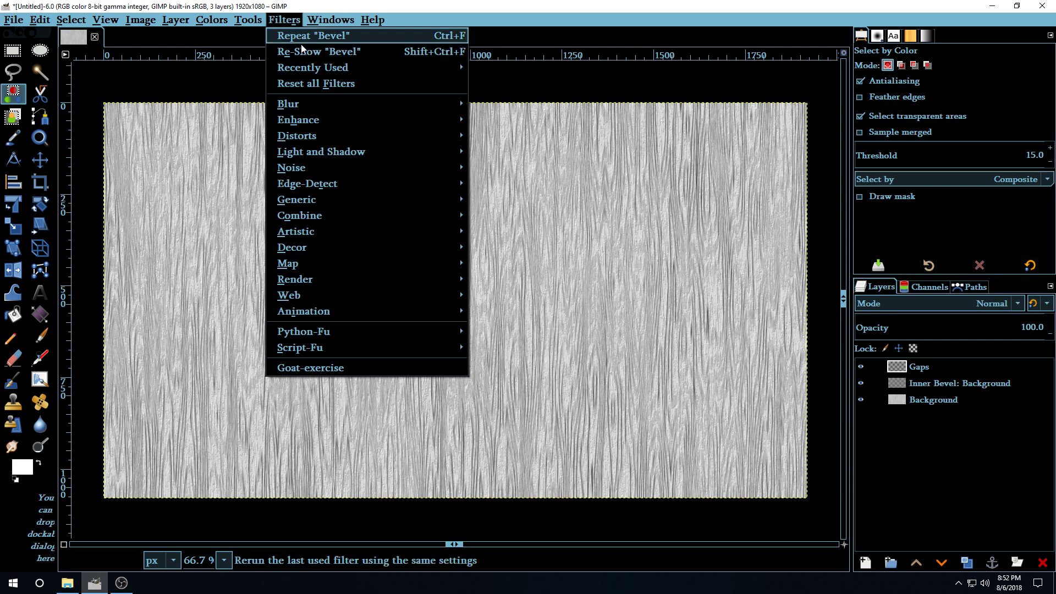
mouse_move(330, 137)
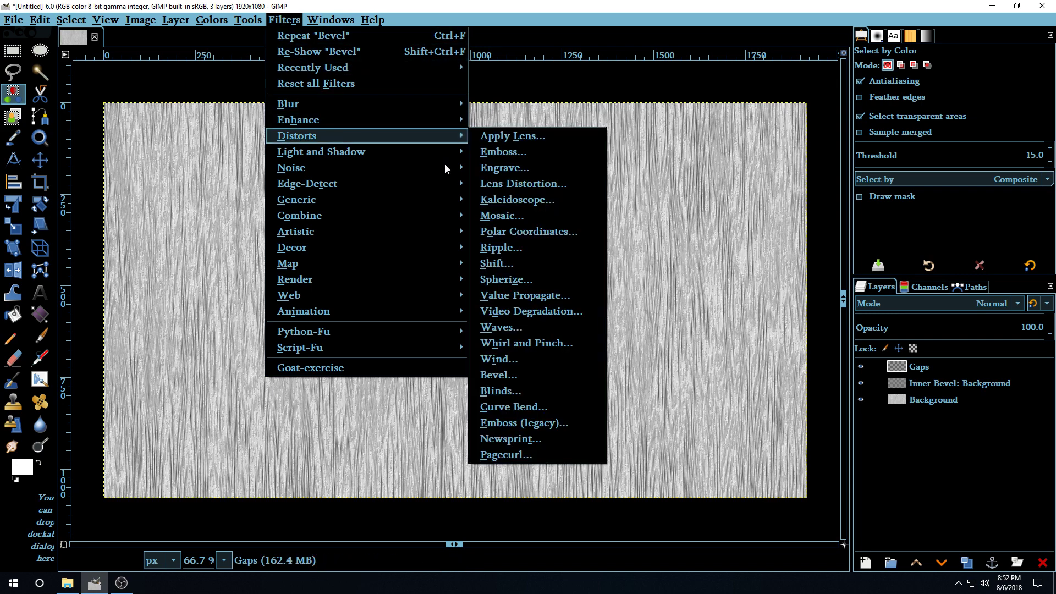
click(525, 392)
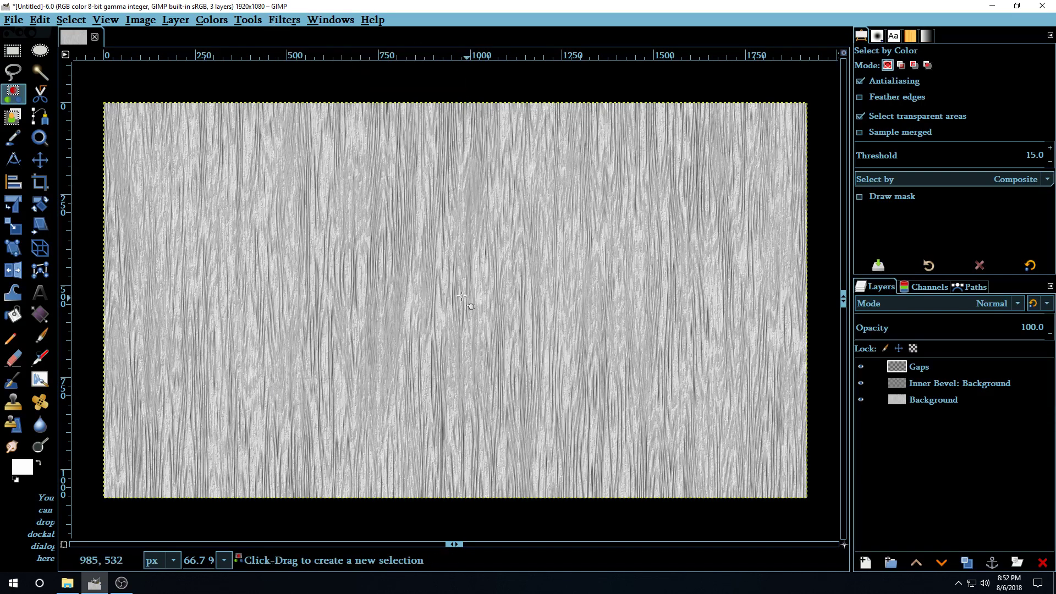
drag(495, 199, 154, 64)
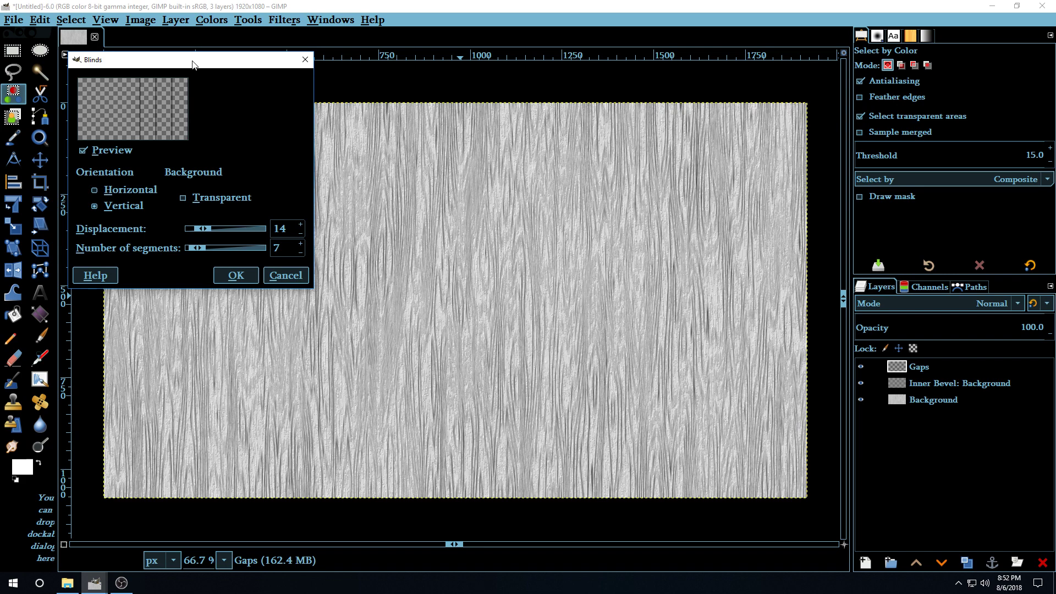
drag(196, 68, 190, 38)
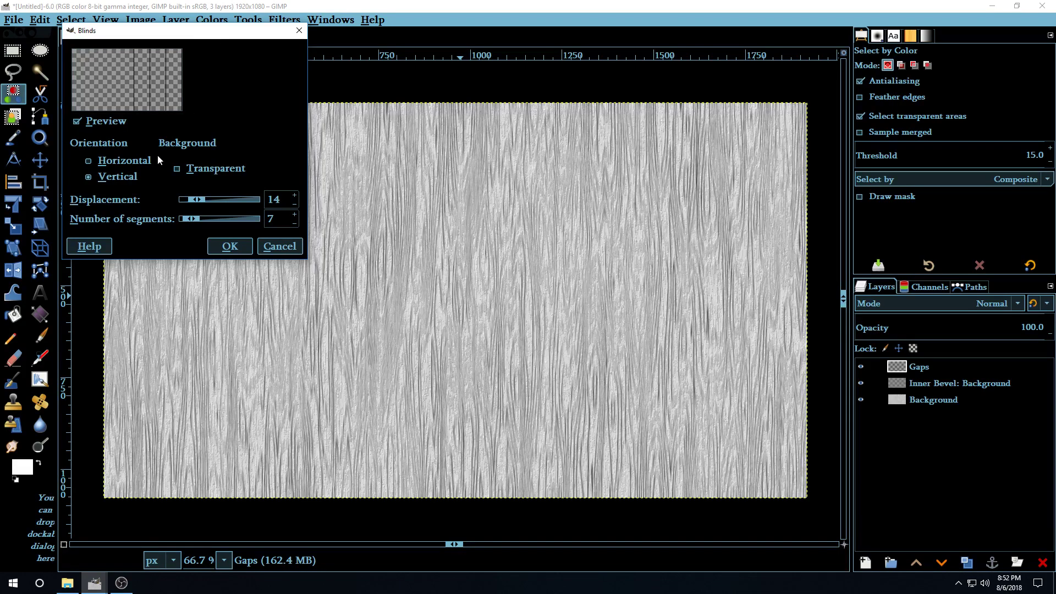
click(124, 159)
click(127, 177)
key(ctrl+a)
text(14)
click(230, 247)
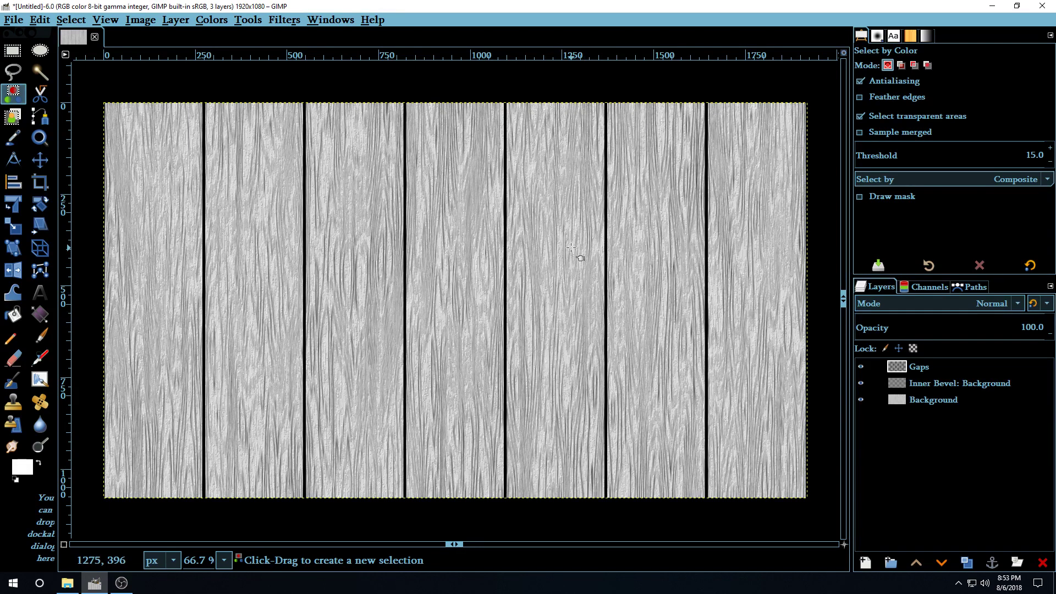
- Add a new 1920 × 1080 transparent layer named Color directly above the Background layer
click(946, 405)
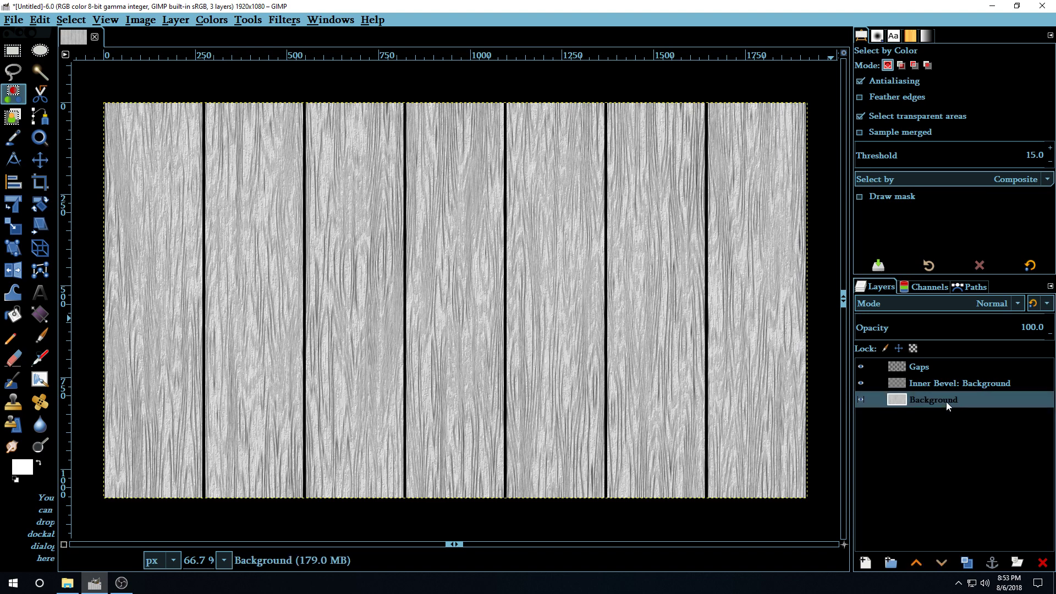
click(865, 561)
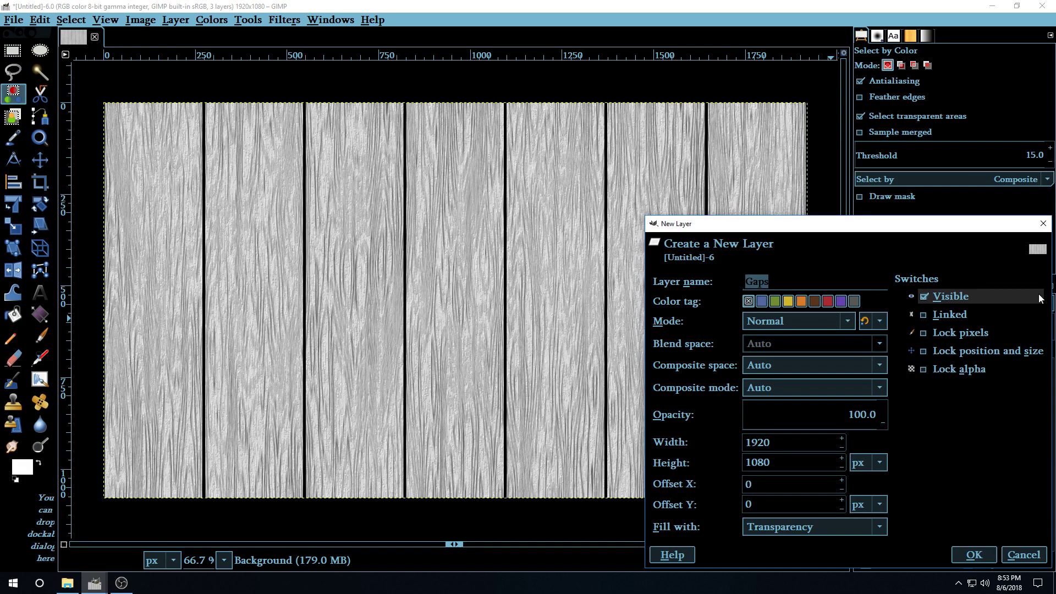
text(Color)
key(Return)
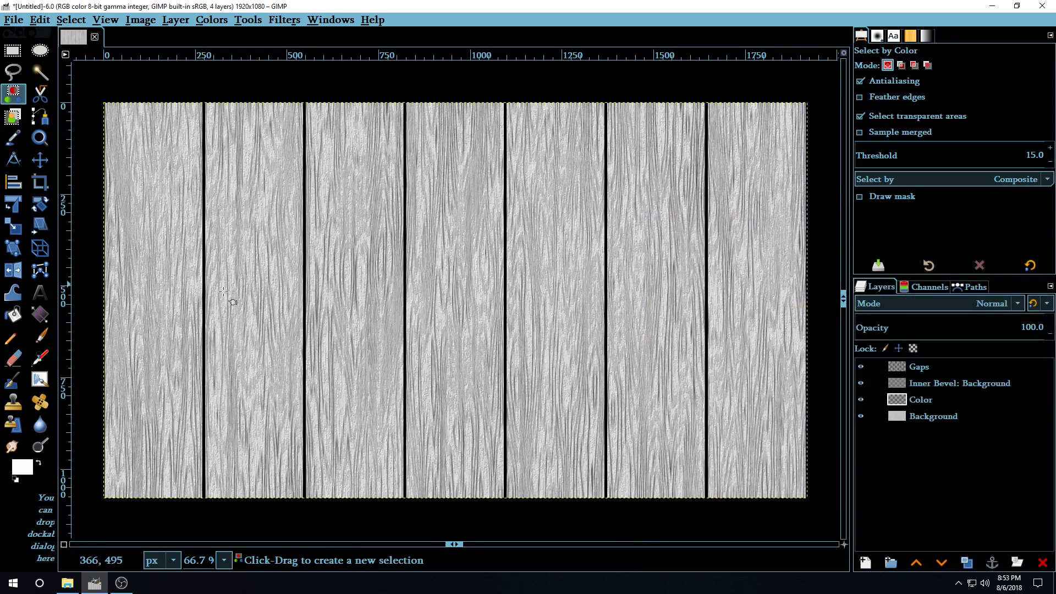
- Set the foreground color to dark brown 291b0e and fill the Color layer with it
click(24, 472)
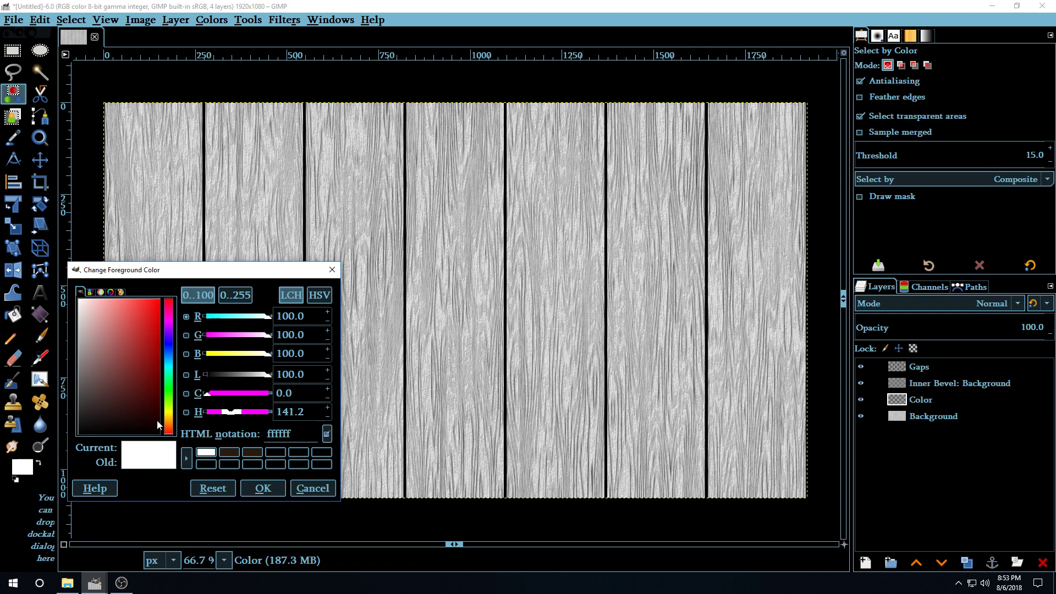
click(234, 458)
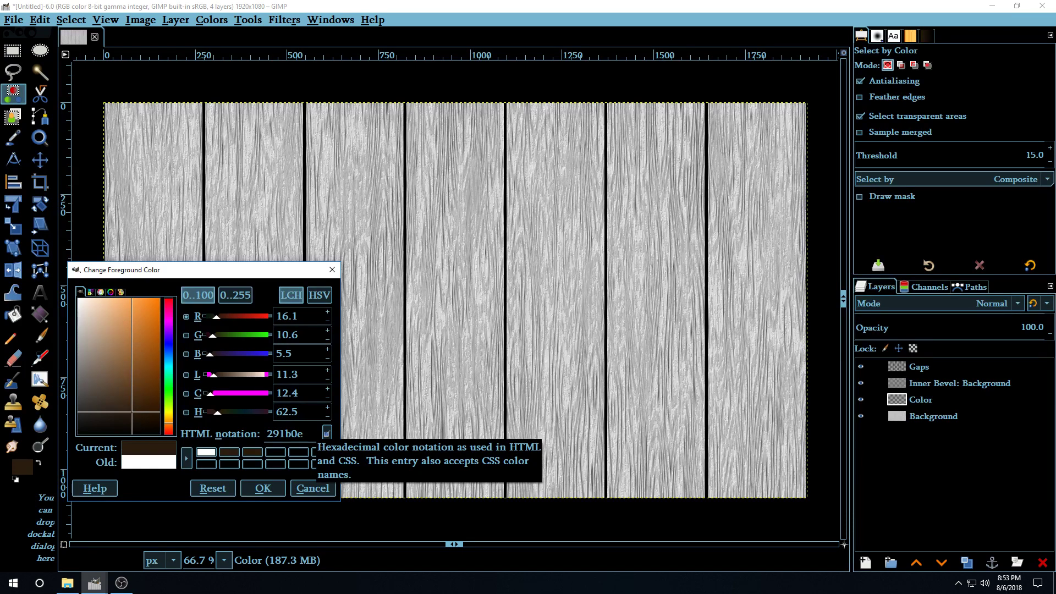
click(263, 487)
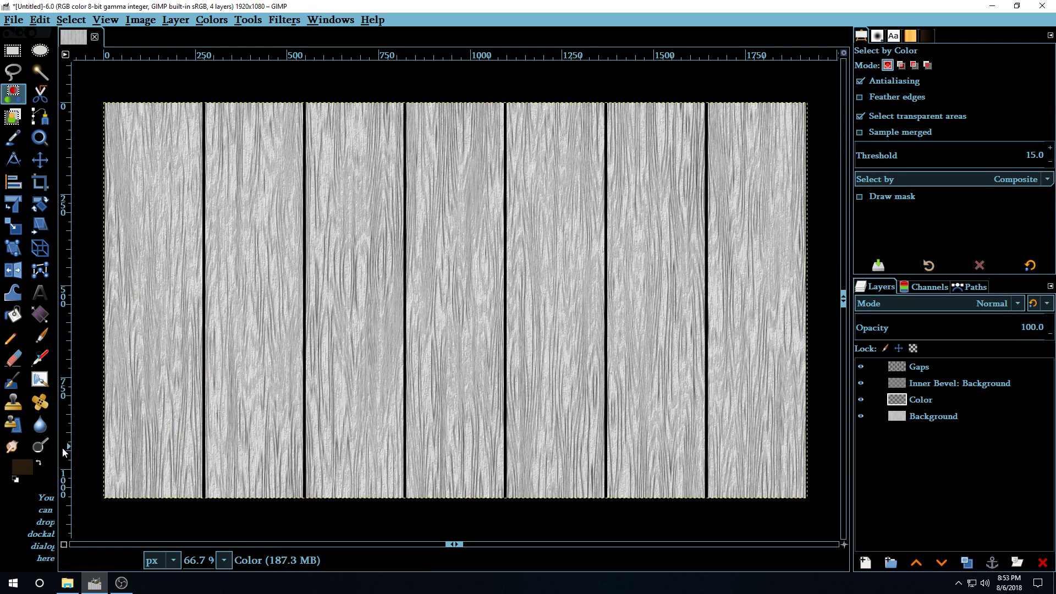
drag(25, 463, 486, 315)
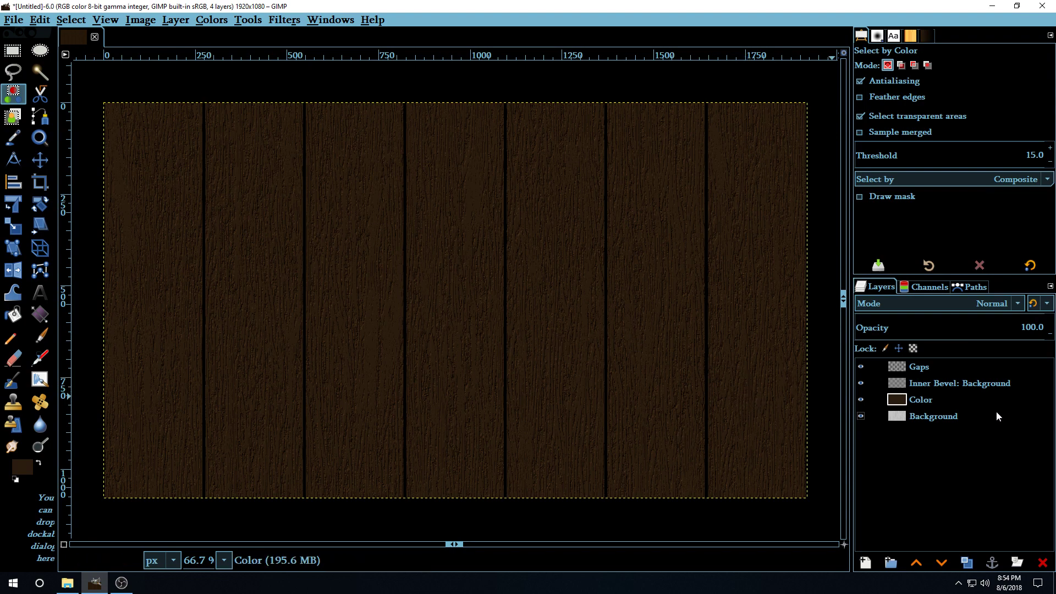
- Set the Color layer's blend mode to Grain merge
click(943, 401)
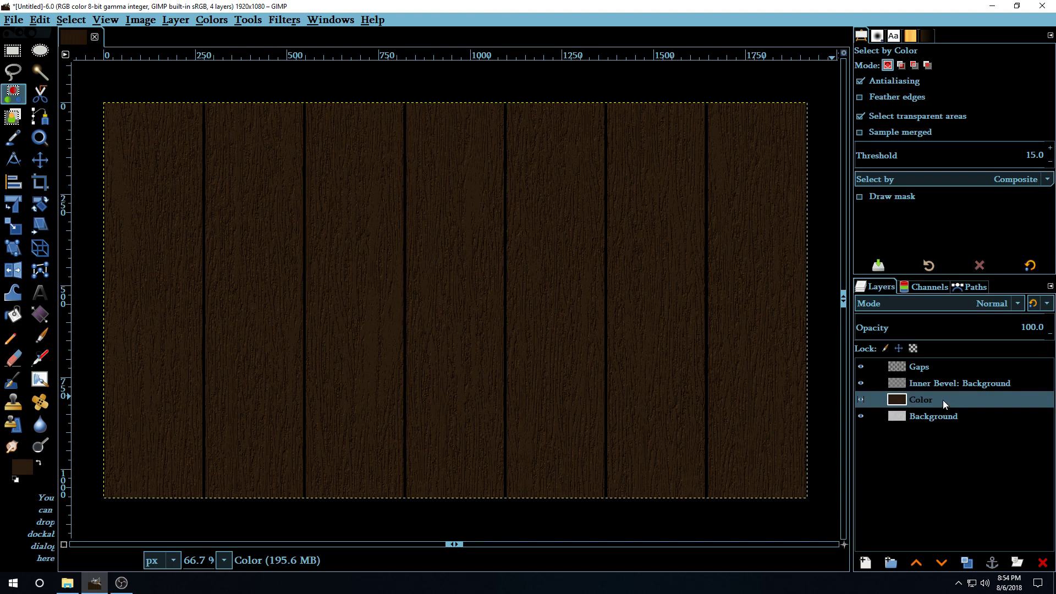
click(945, 302)
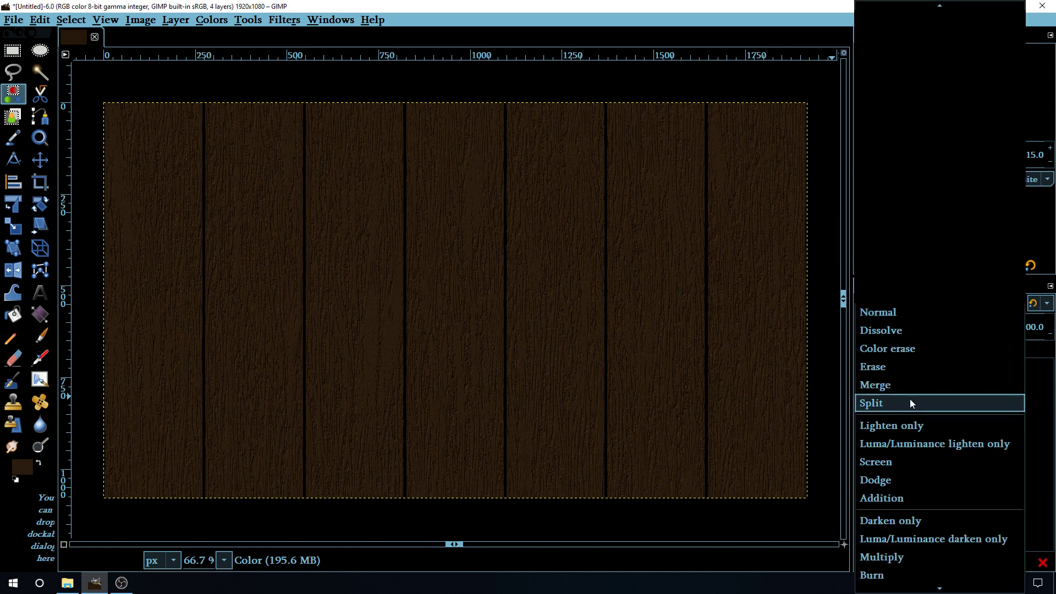
scroll(910, 398, down, 3)
scroll(909, 399, down, 4)
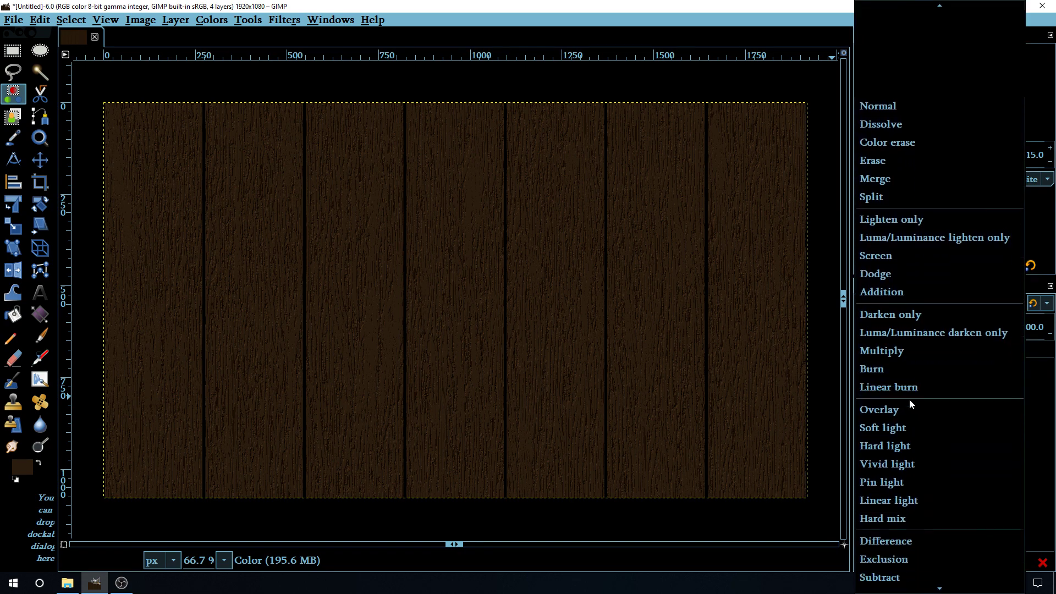
scroll(912, 481, down, 4)
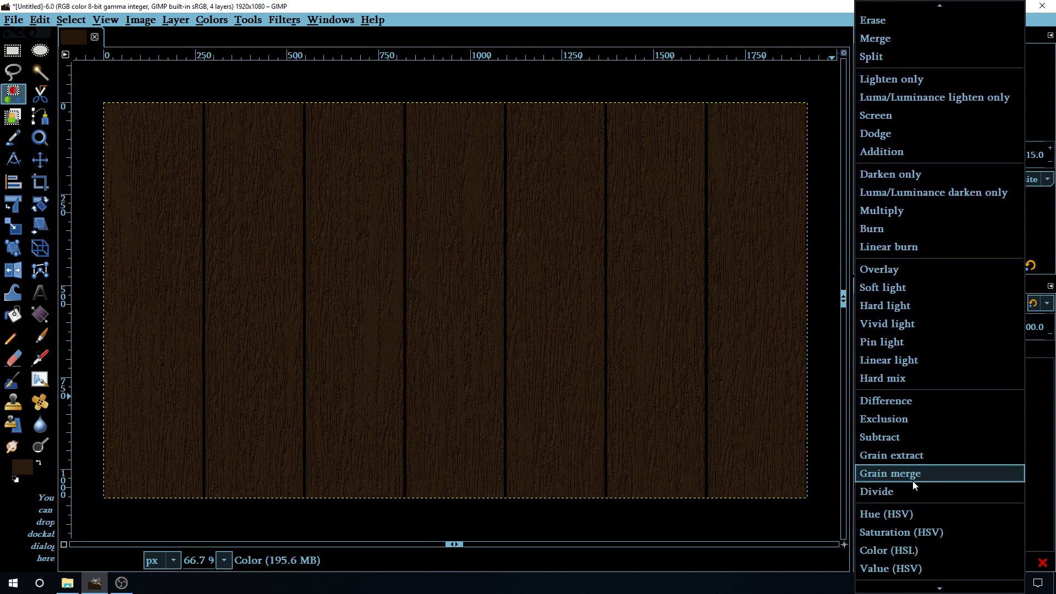
click(915, 473)
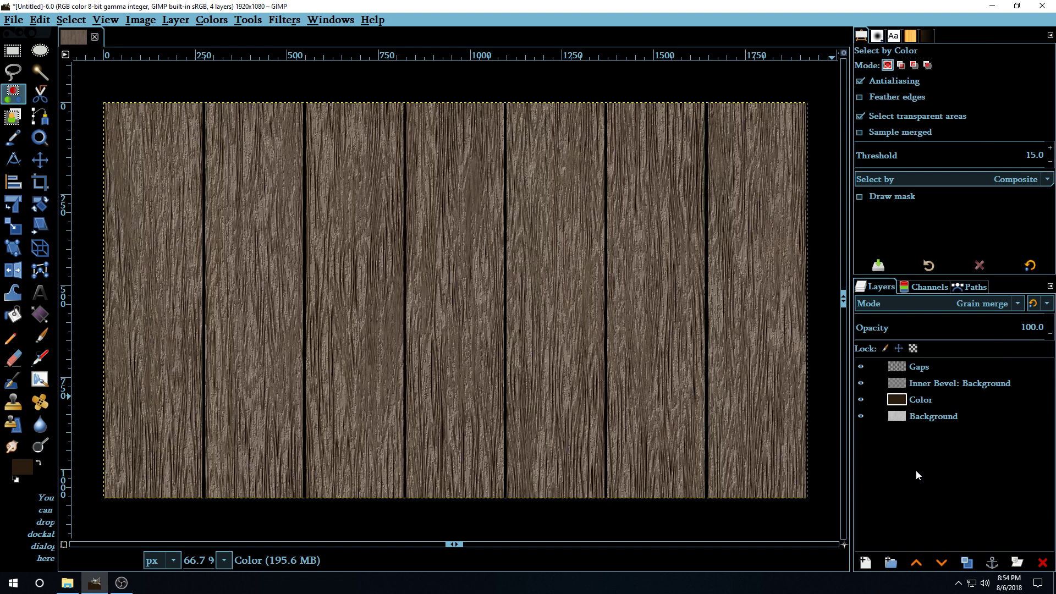